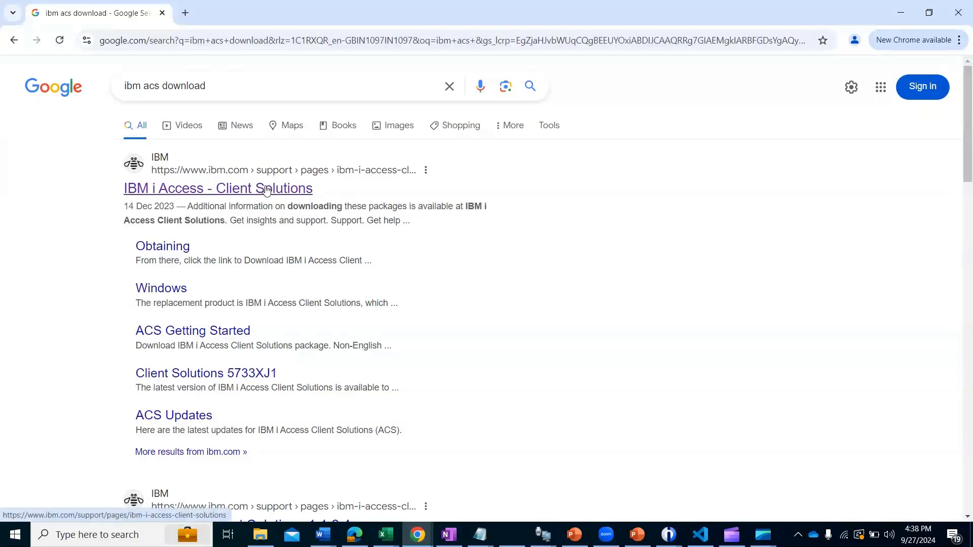
Step: Open the IBM i Access - Client Solutions search result and dismiss the security notifications
click(267, 190)
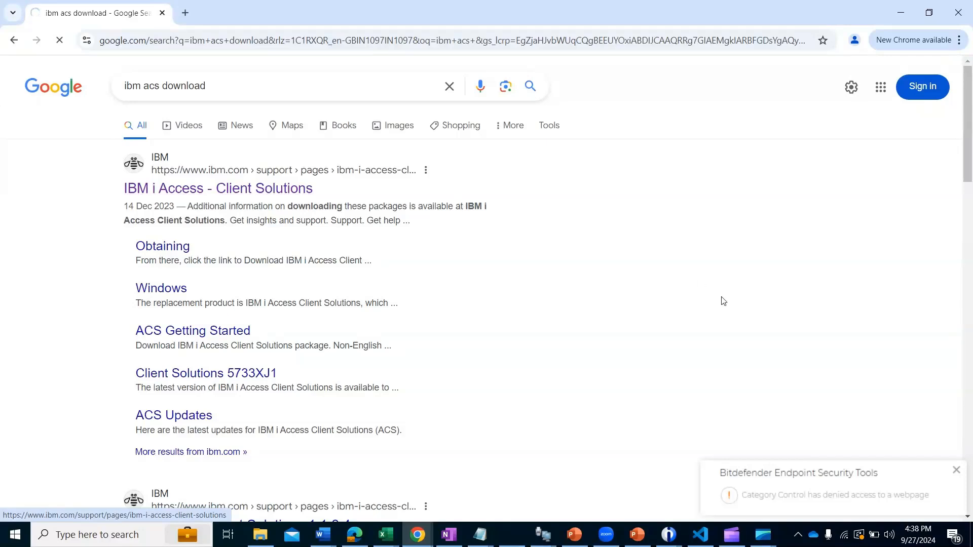
click(955, 471)
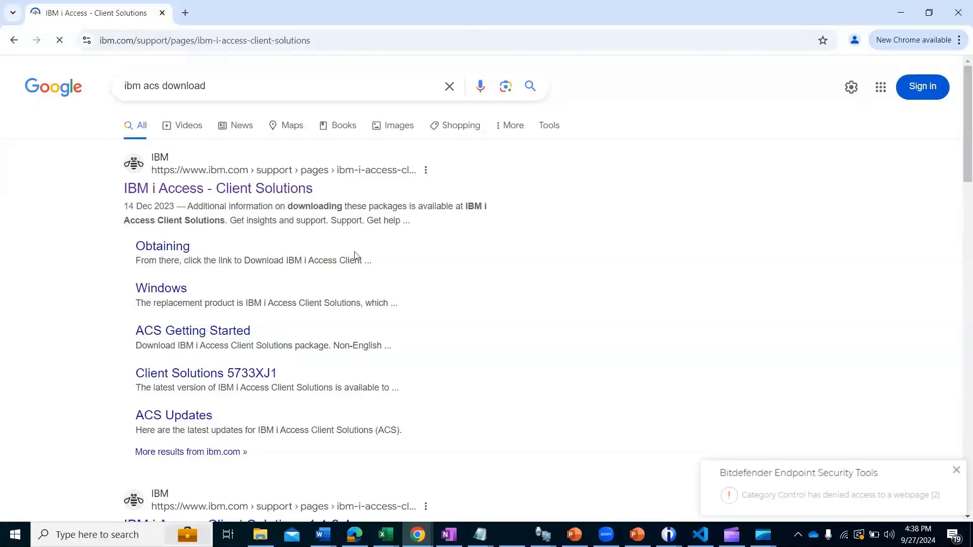
click(955, 470)
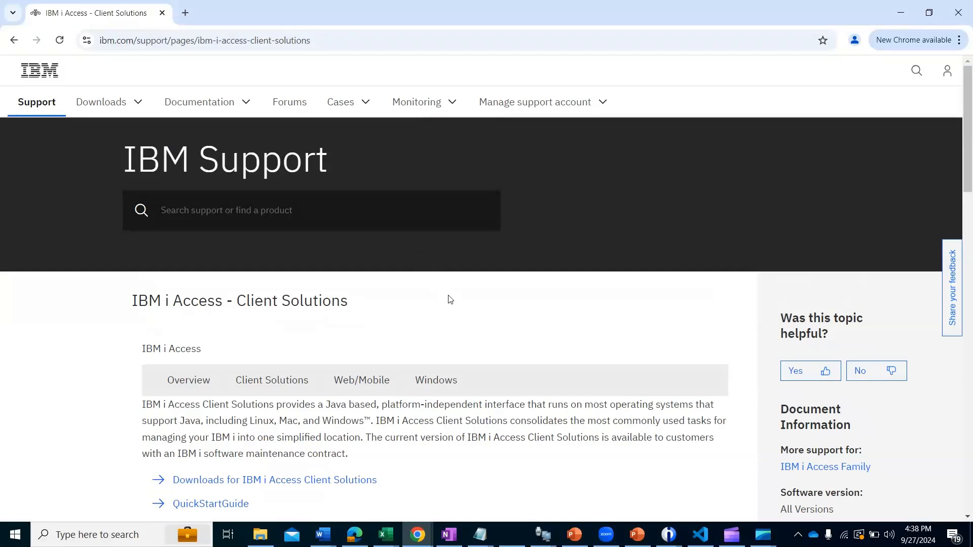
Step: Go to the Downloads for IBM i Access Client Solutions from the support page
scroll(451, 299, down, 3)
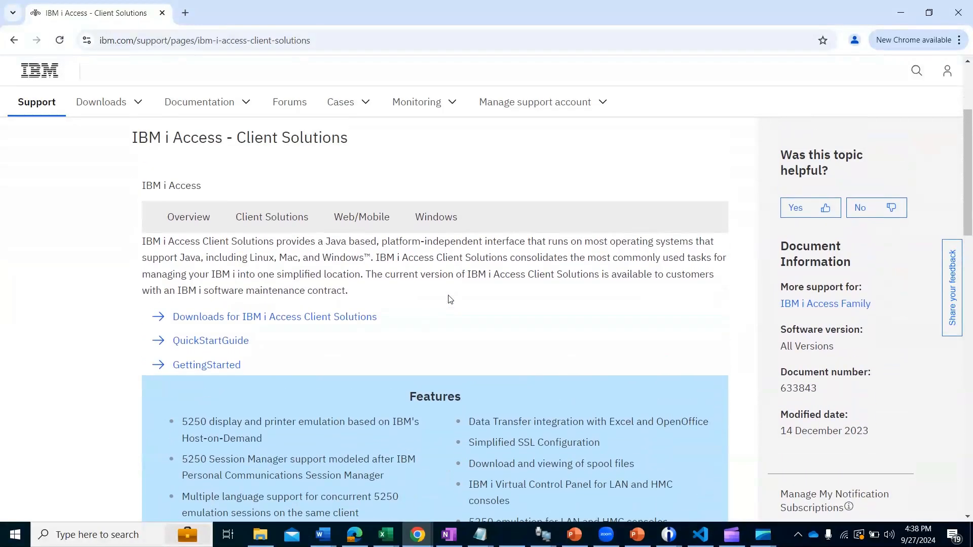
scroll(450, 300, up, 2)
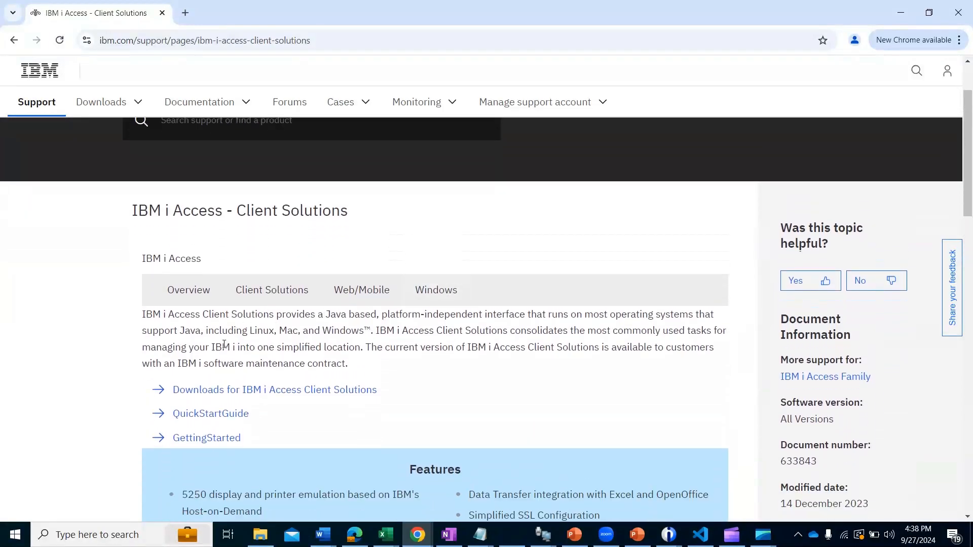
click(225, 392)
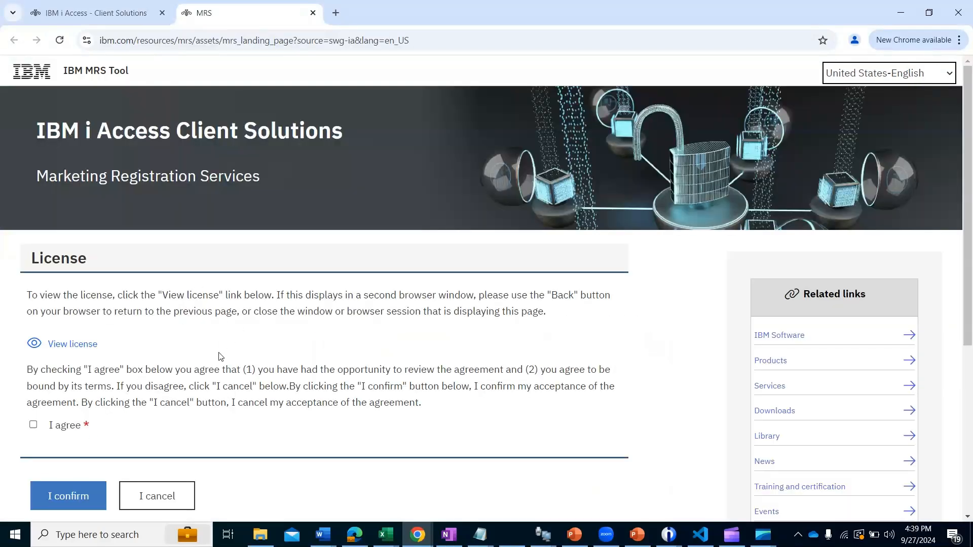
Step: Agree to and confirm the IBM i Access Client Solutions license, and review the files offered for download using http
scroll(238, 362, down, 1)
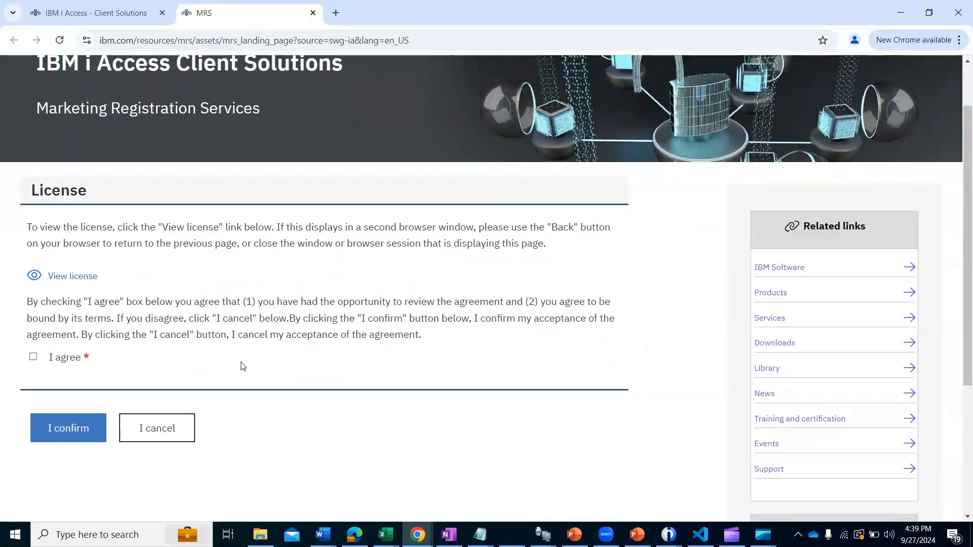
scroll(243, 366, up, 1)
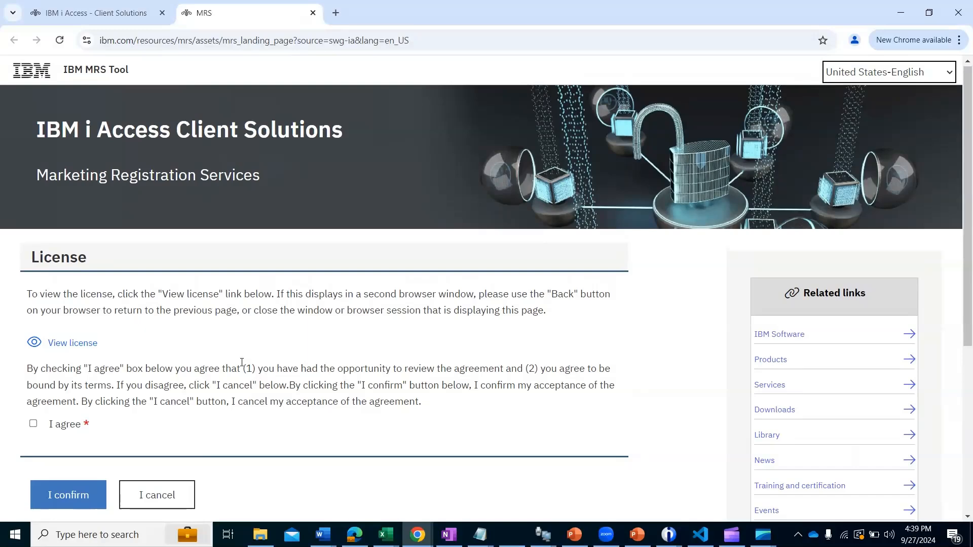
click(33, 424)
scroll(226, 388, down, 2)
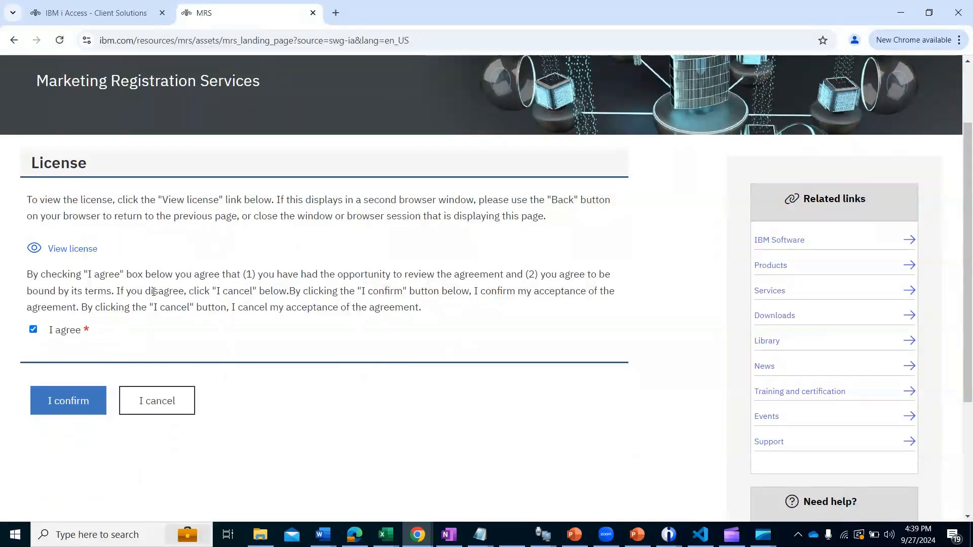
scroll(154, 292, up, 1)
scroll(152, 290, up, 1)
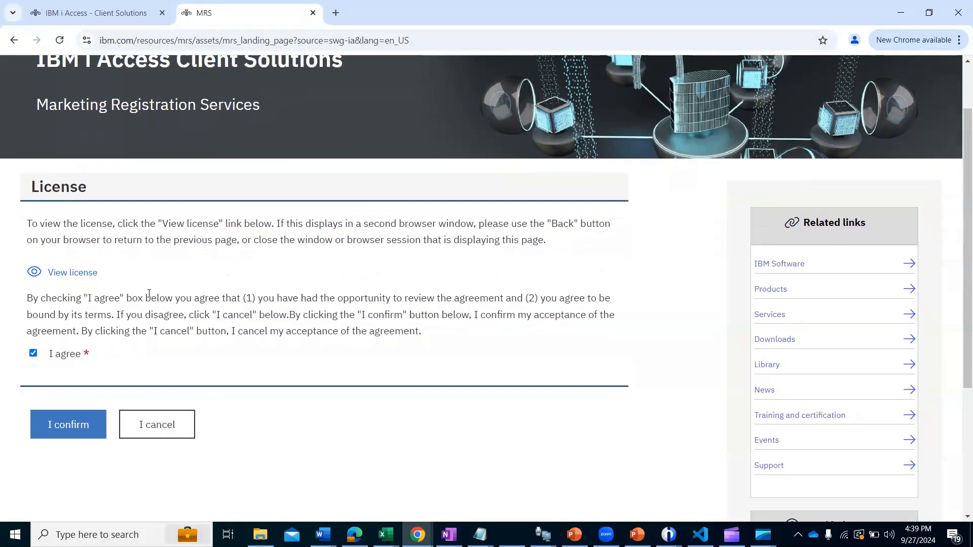
scroll(128, 275, up, 2)
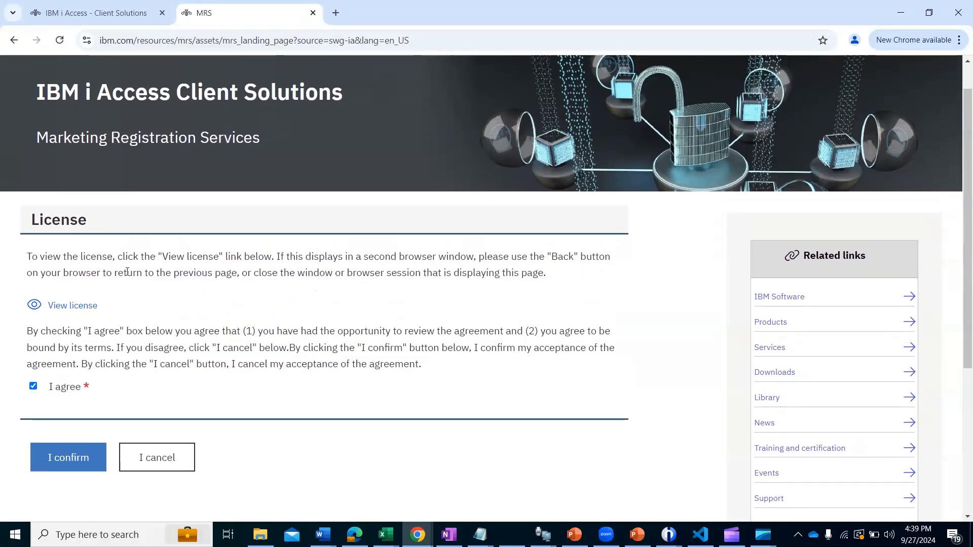
scroll(127, 272, down, 1)
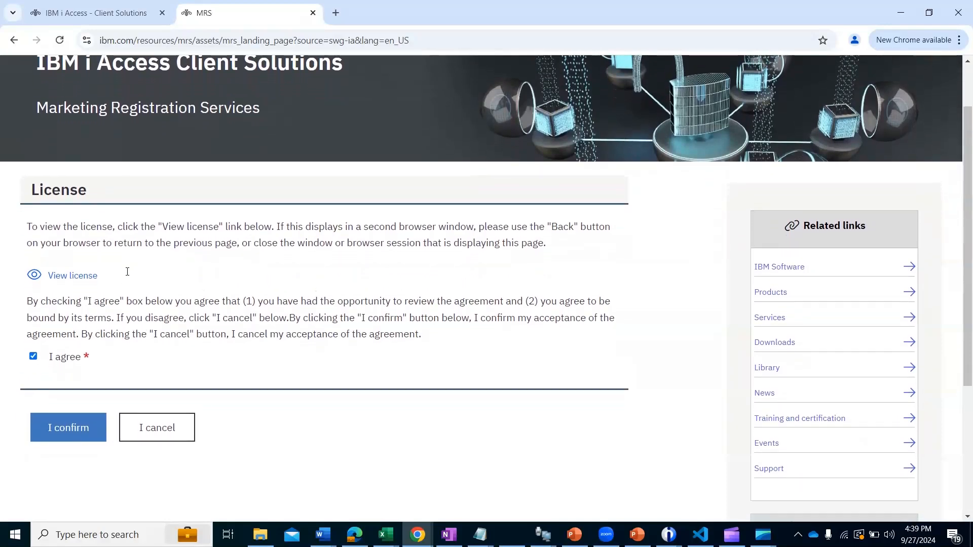
click(51, 424)
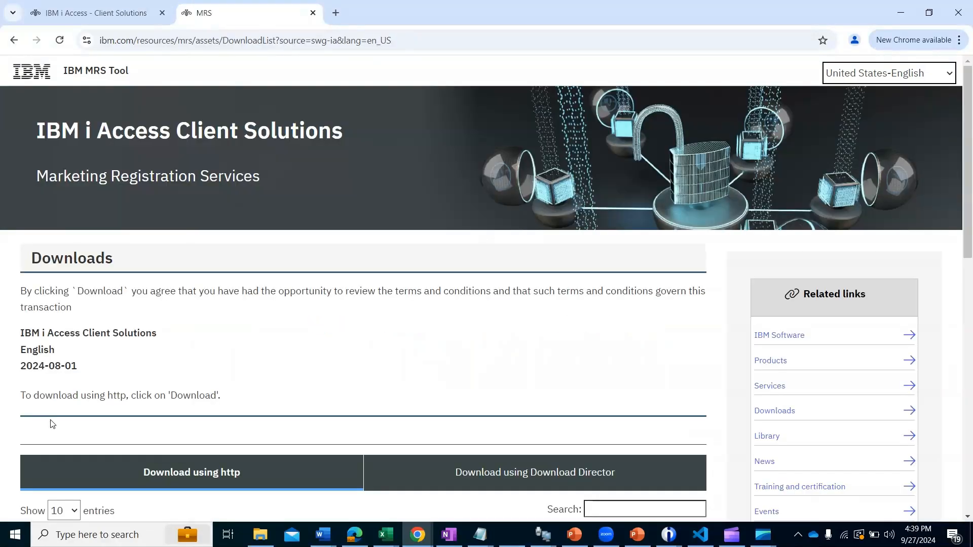
scroll(328, 330, down, 5)
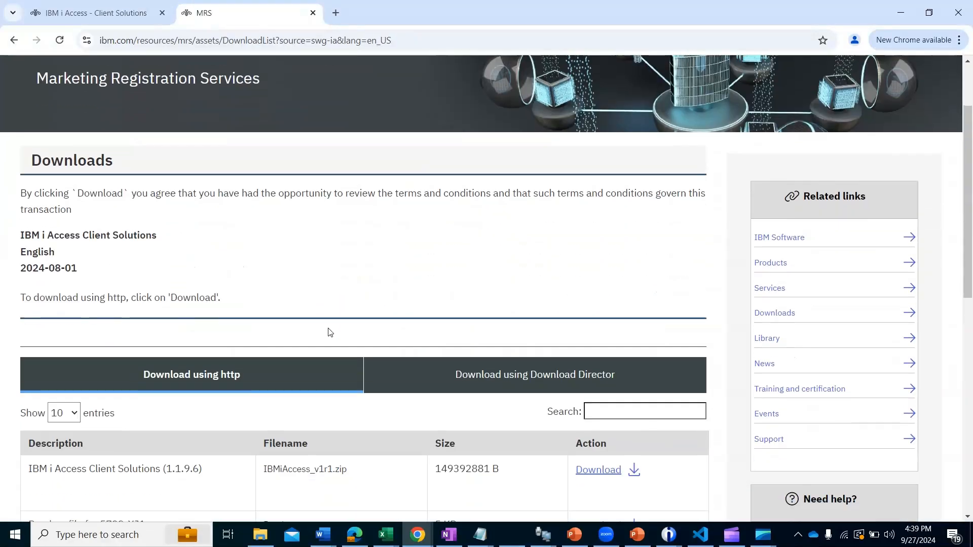
scroll(330, 332, up, 3)
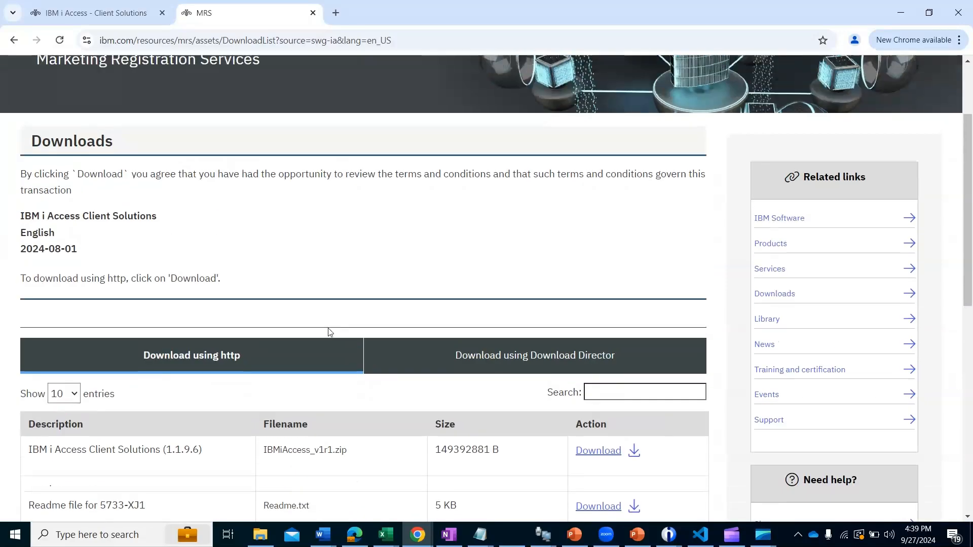
scroll(330, 332, down, 5)
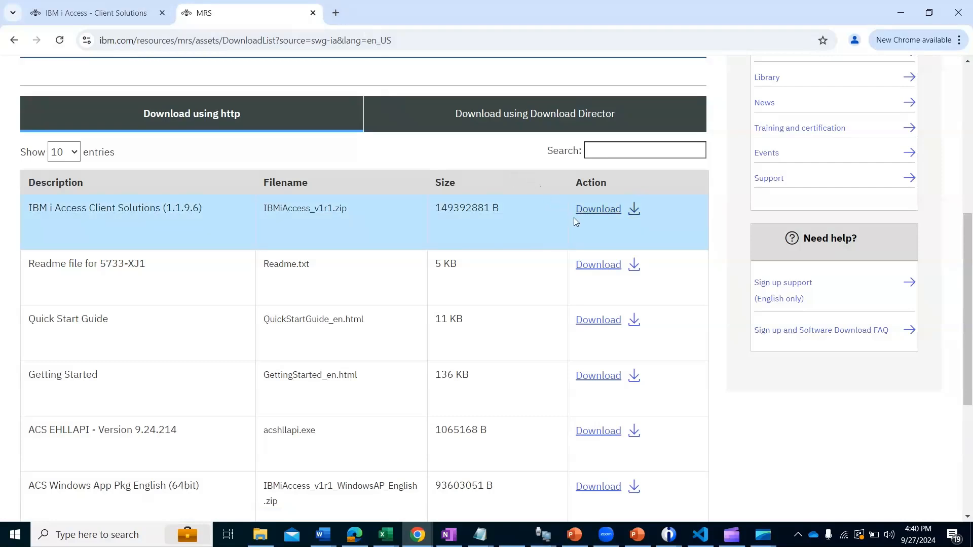
Step: Search Google in a new tab for "ibm acs openjdk" and open the article on including IBM OpenJ9 Java with IBM i ACS
click(338, 16)
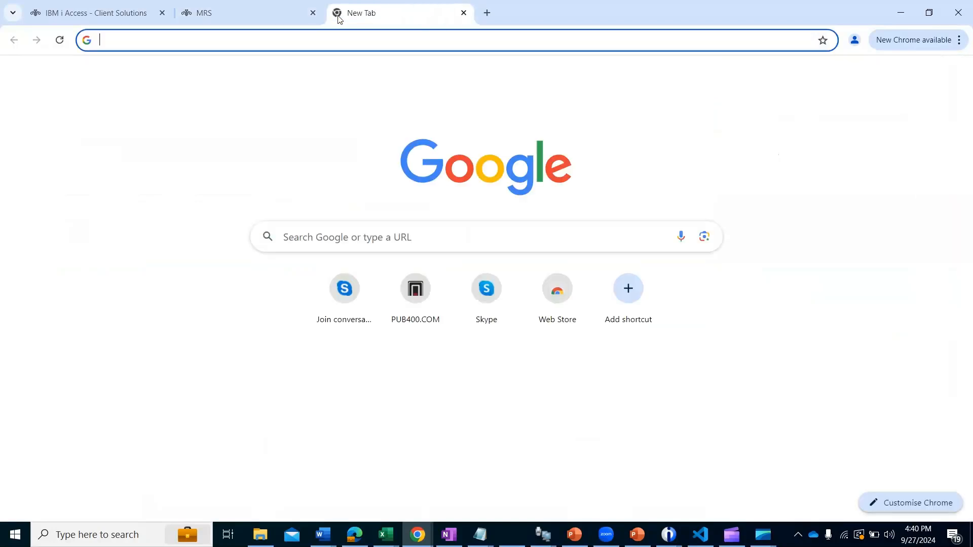
click(338, 228)
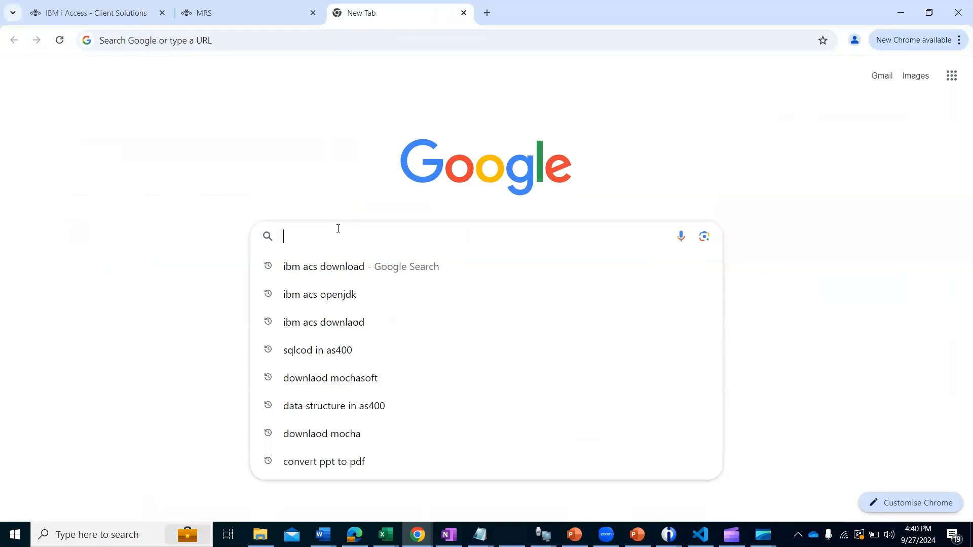
text(ibm acvs)
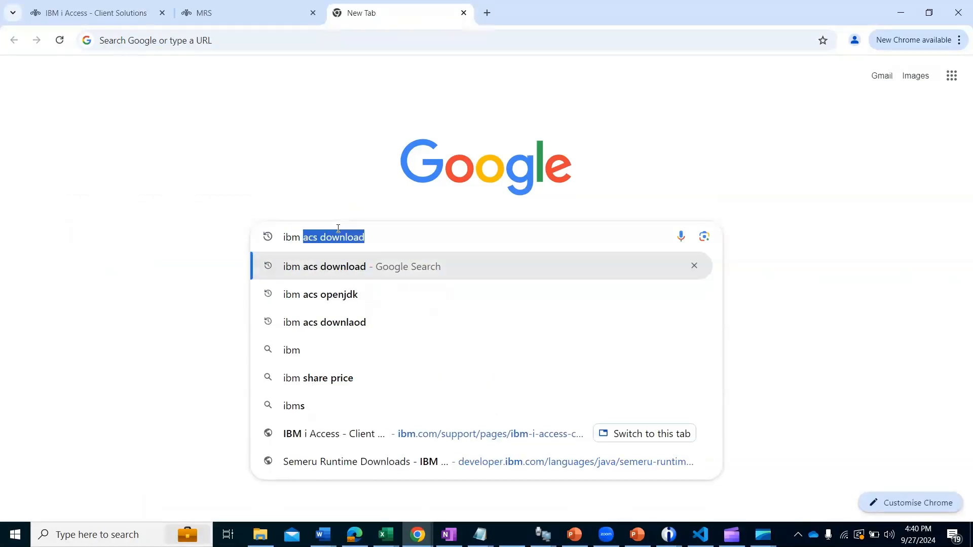
key(BackSpace)
key(BackSpace)
key(BackSpace)
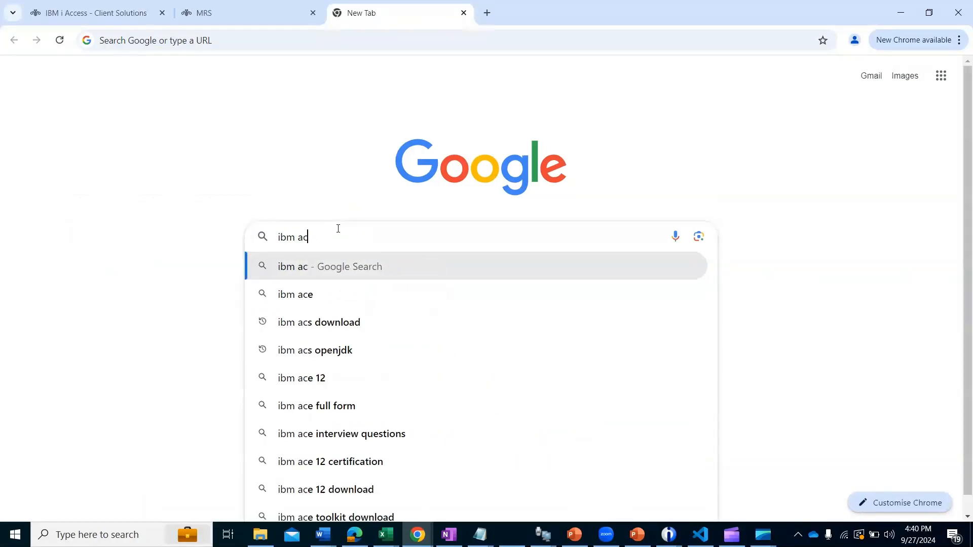
text(s op)
key(Right)
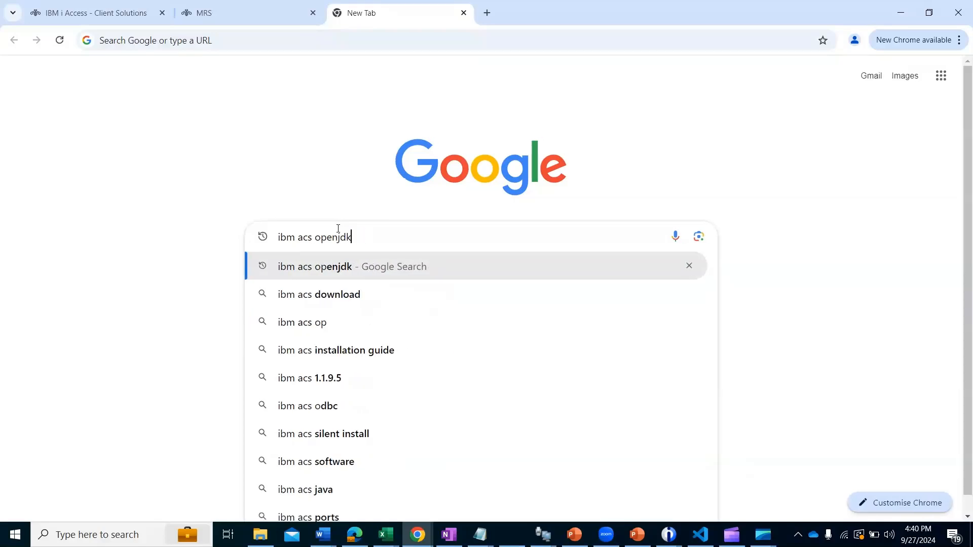
key(Return)
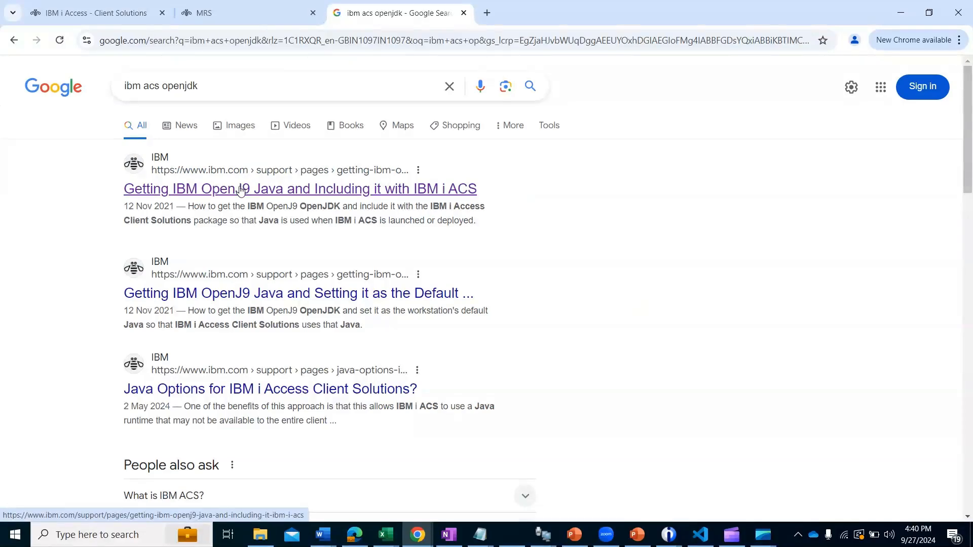
click(240, 190)
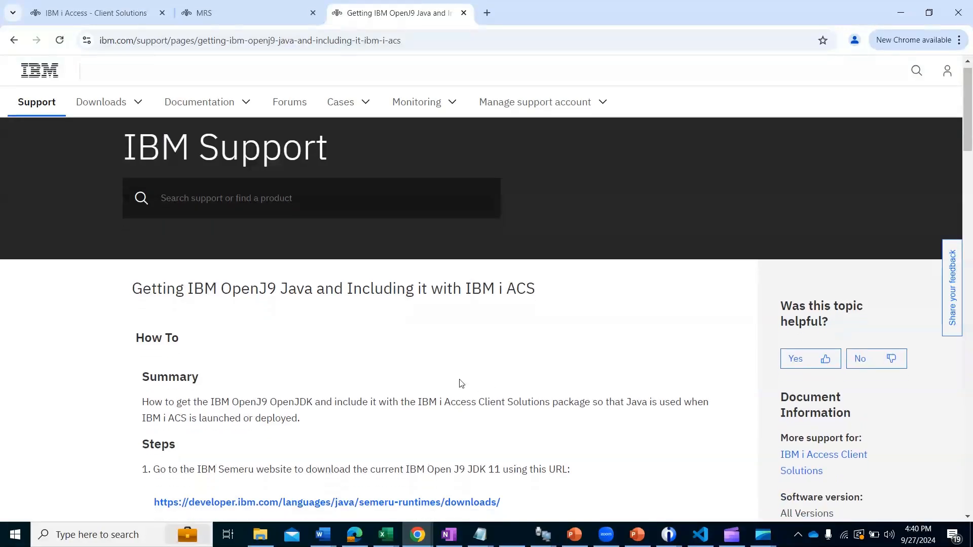
Step: Examine the article's steps for choosing and downloading the Windows x64 Java runtime from IBM Semeru
scroll(461, 384, down, 5)
scroll(461, 384, down, 5)
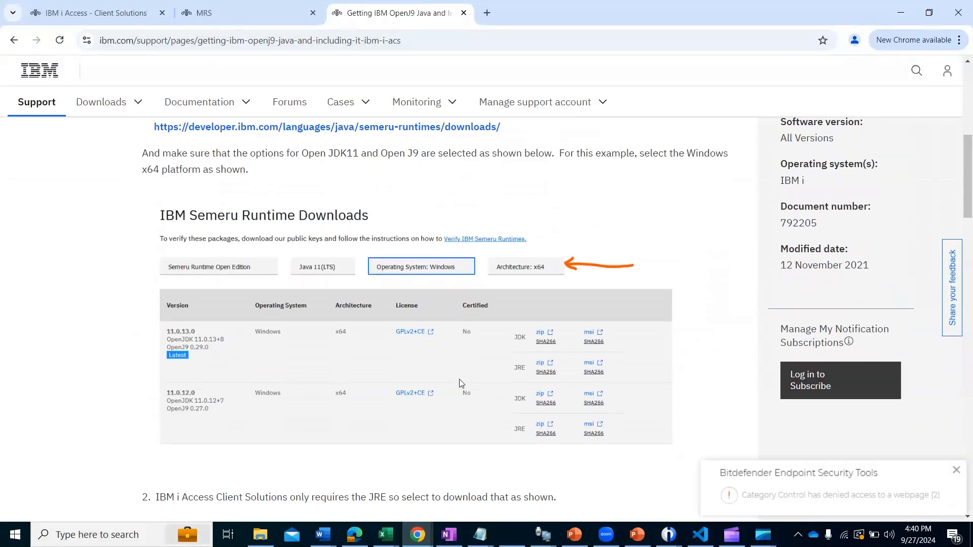
scroll(461, 383, up, 4)
scroll(460, 382, down, 4)
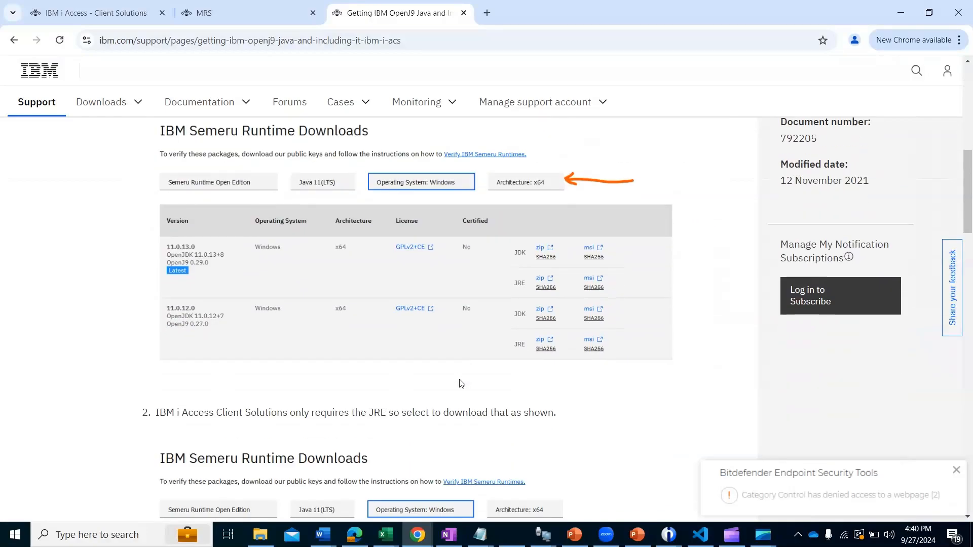
scroll(461, 384, up, 4)
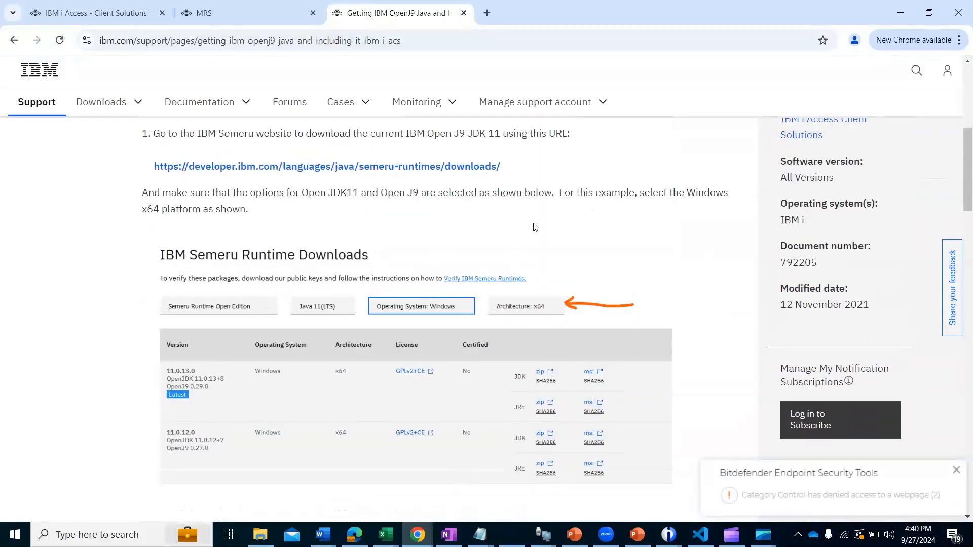
scroll(535, 228, up, 3)
scroll(535, 228, down, 9)
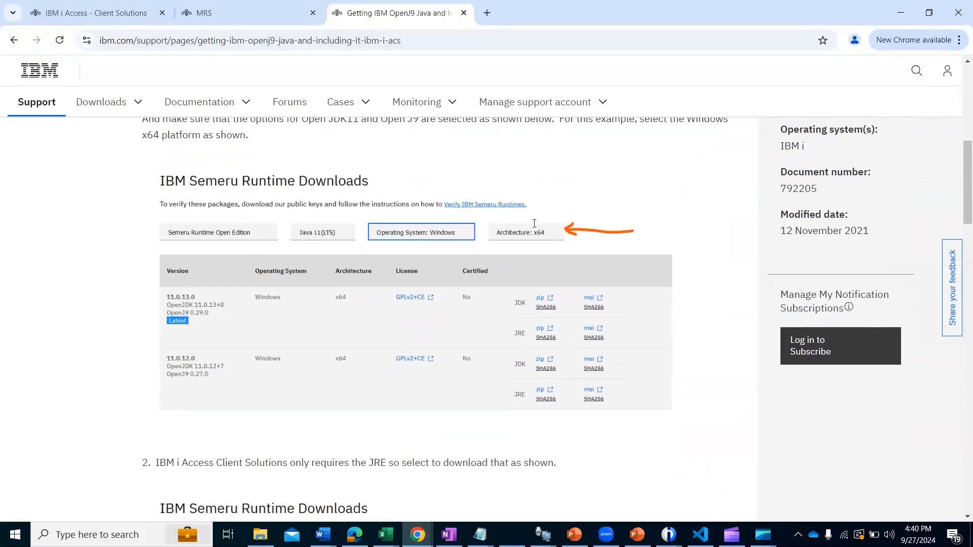
scroll(535, 223, down, 7)
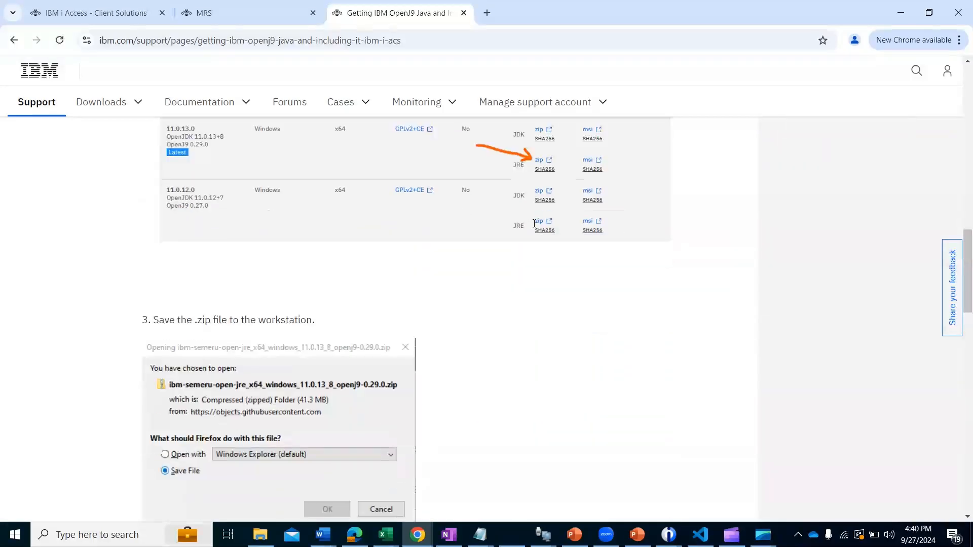
scroll(534, 223, up, 5)
scroll(534, 223, up, 13)
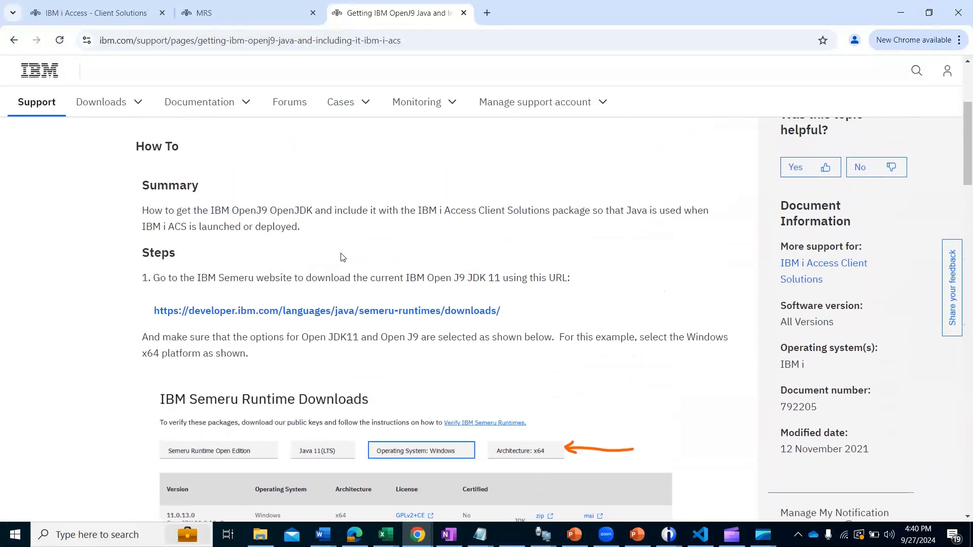
Step: Open the IBM Semeru Runtimes downloads page linked in the article's first step and look through its packages by operating system
click(275, 310)
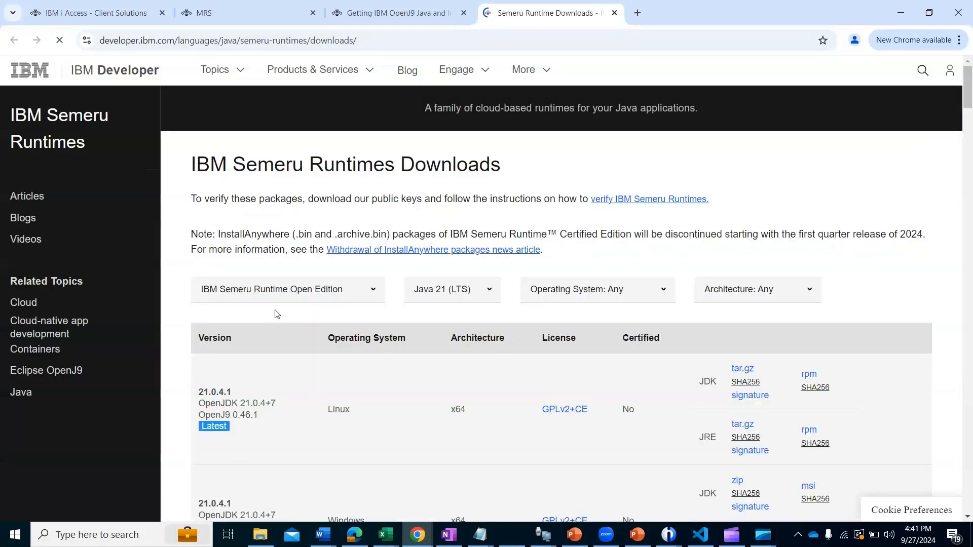
scroll(496, 358, down, 6)
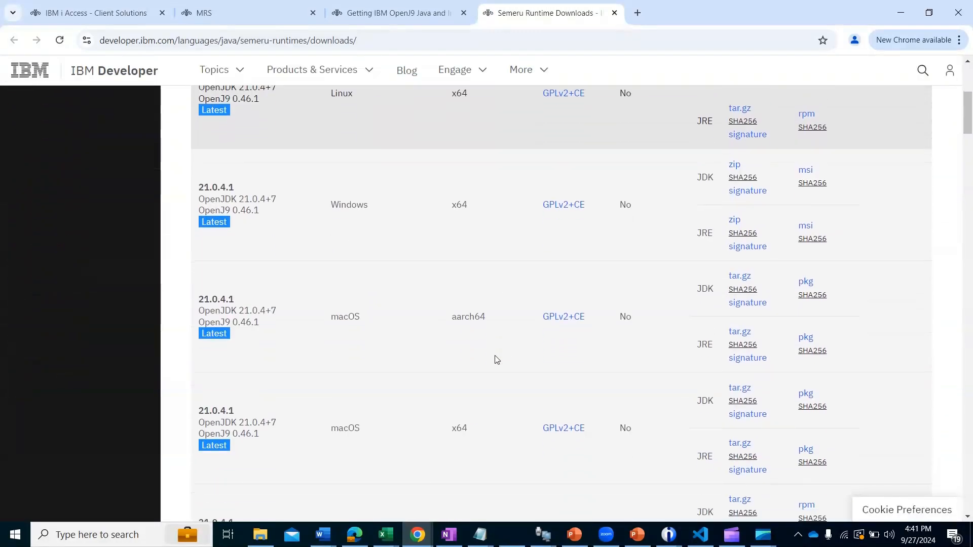
scroll(495, 359, up, 3)
scroll(496, 359, down, 6)
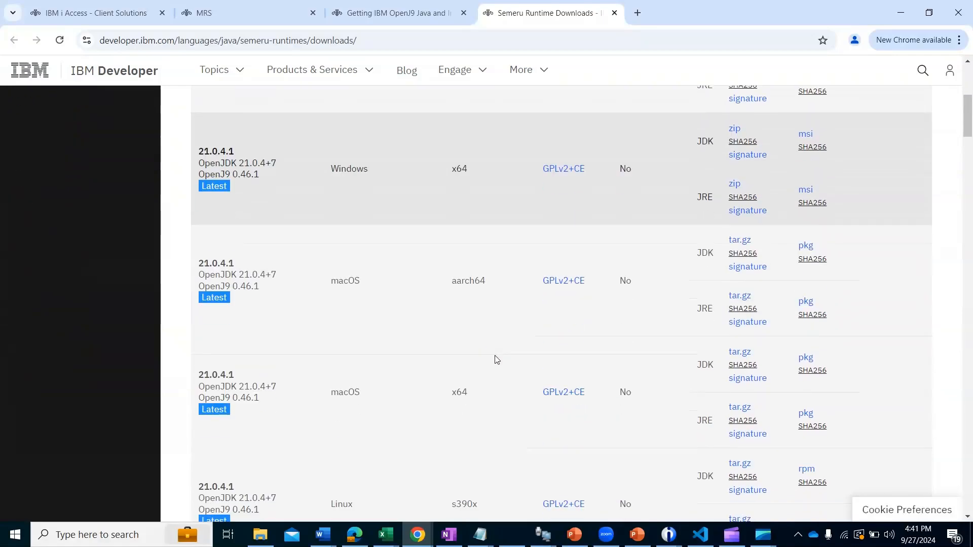
scroll(496, 357, down, 4)
scroll(495, 357, up, 14)
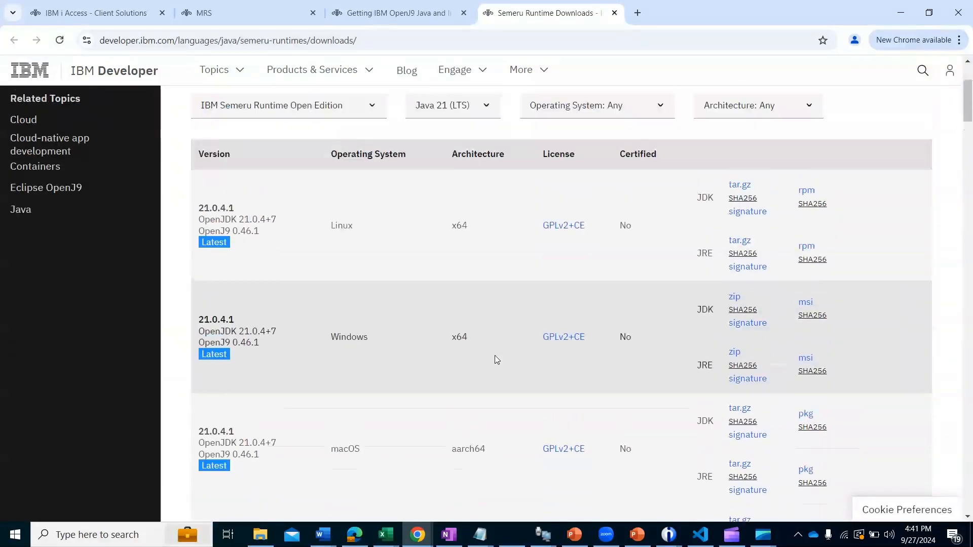
scroll(566, 312, down, 5)
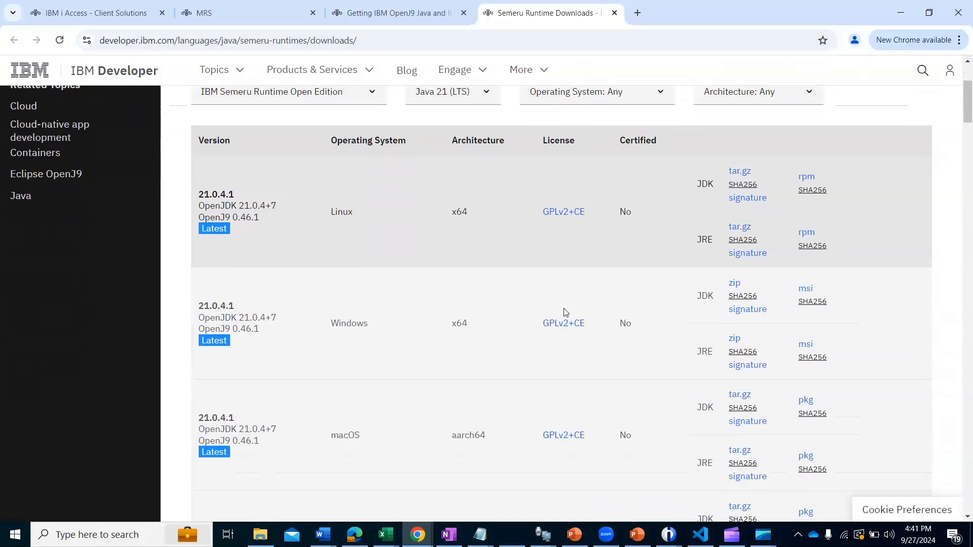
scroll(420, 246, up, 1)
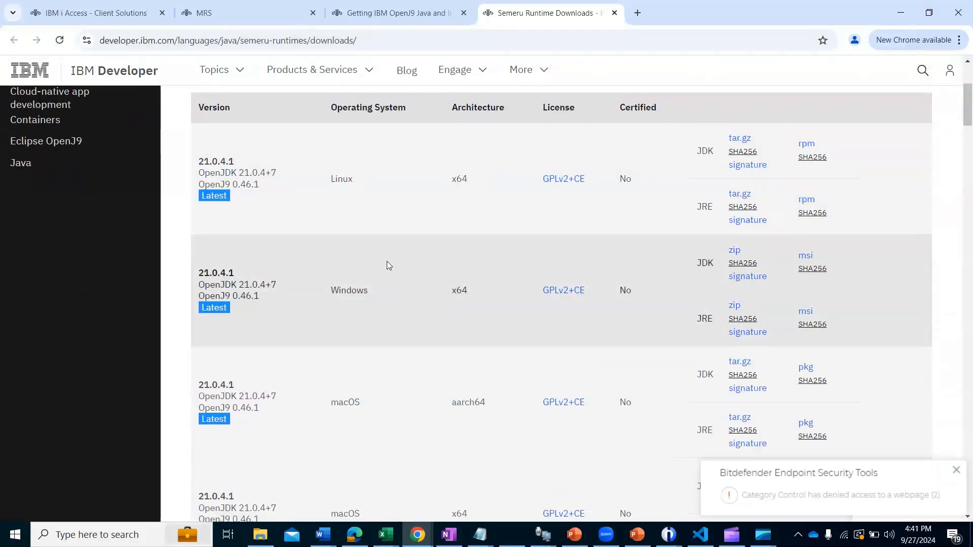
Step: Look in the Downloads folder for the IBMiAccess_v1r1 zip and the ibm-semeru-open-jdk file
scroll(371, 295, down, 1)
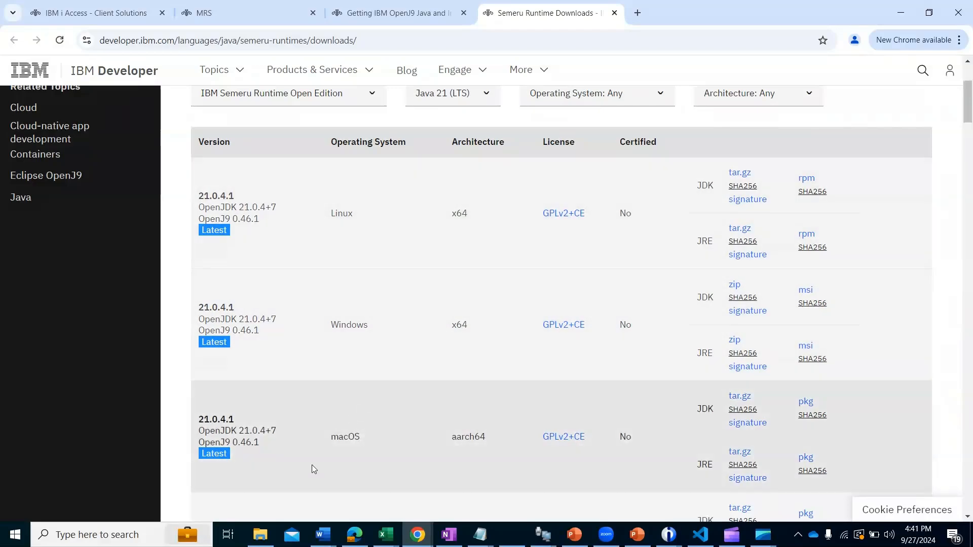
click(270, 542)
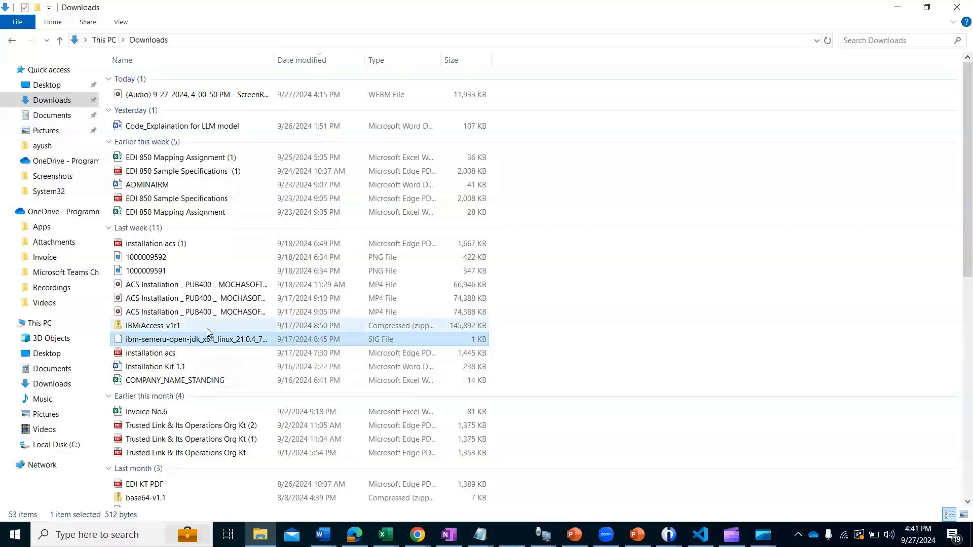
click(169, 330)
right_click(168, 330)
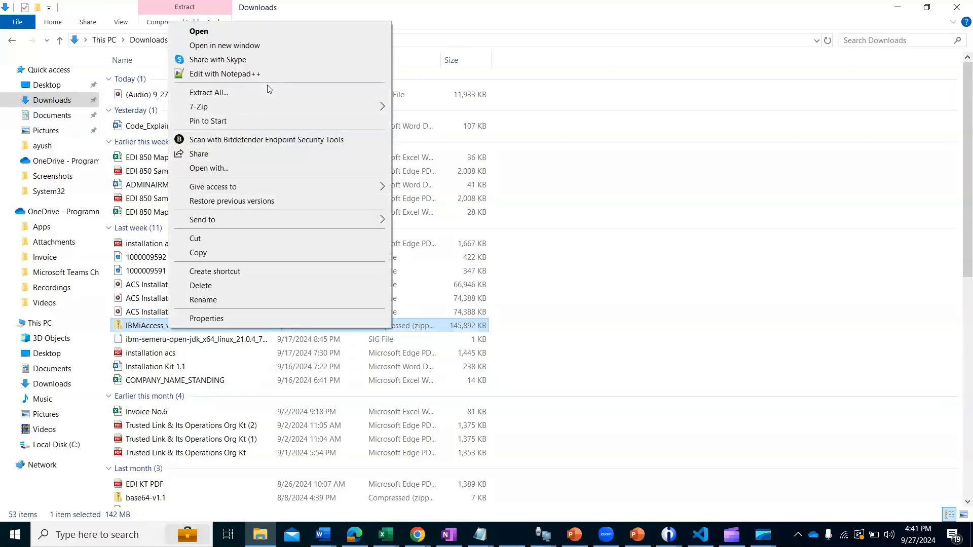
click(186, 343)
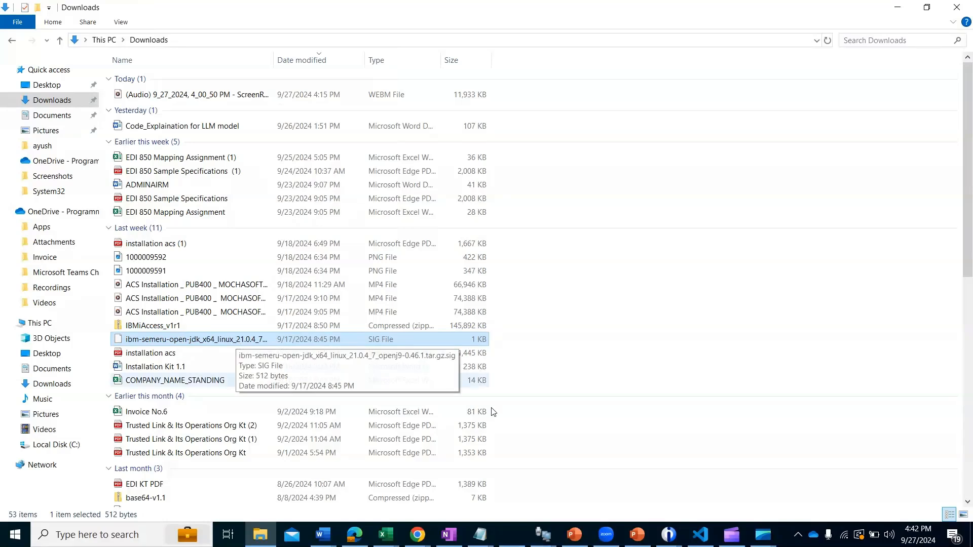
Step: Switch to the installation acs presentation in PowerPoint and read slide 24's Step15 on the folder path for pasting the Java files
mouse_move(646, 536)
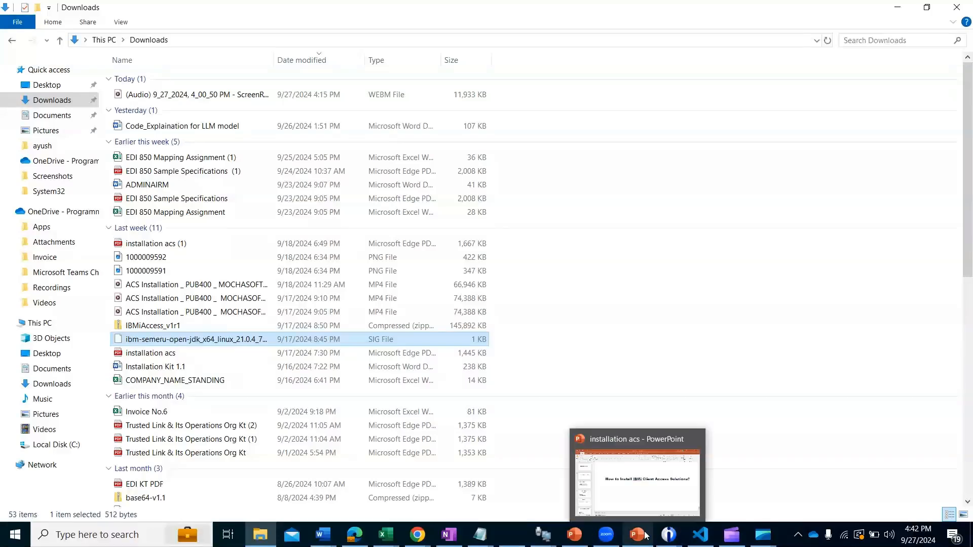
click(645, 483)
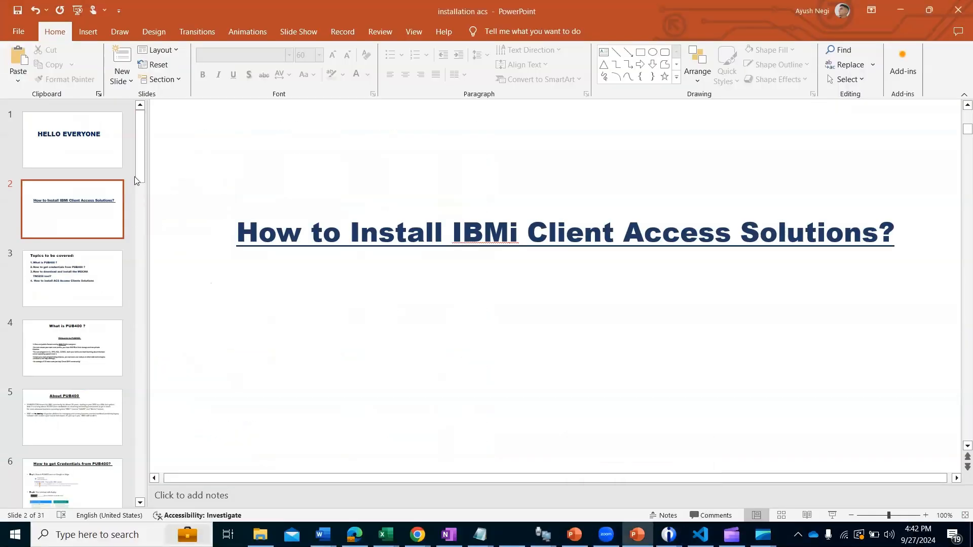
drag(137, 180, 144, 415)
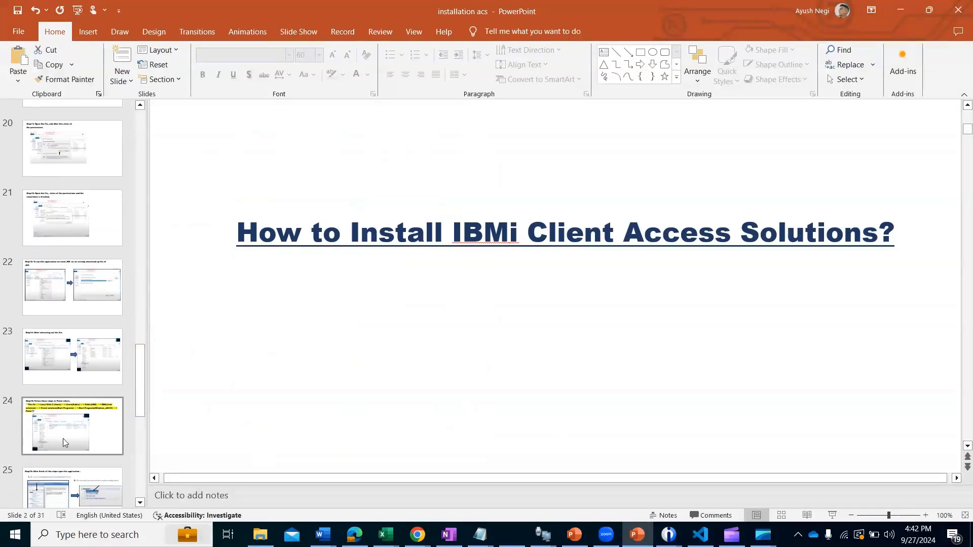
click(63, 439)
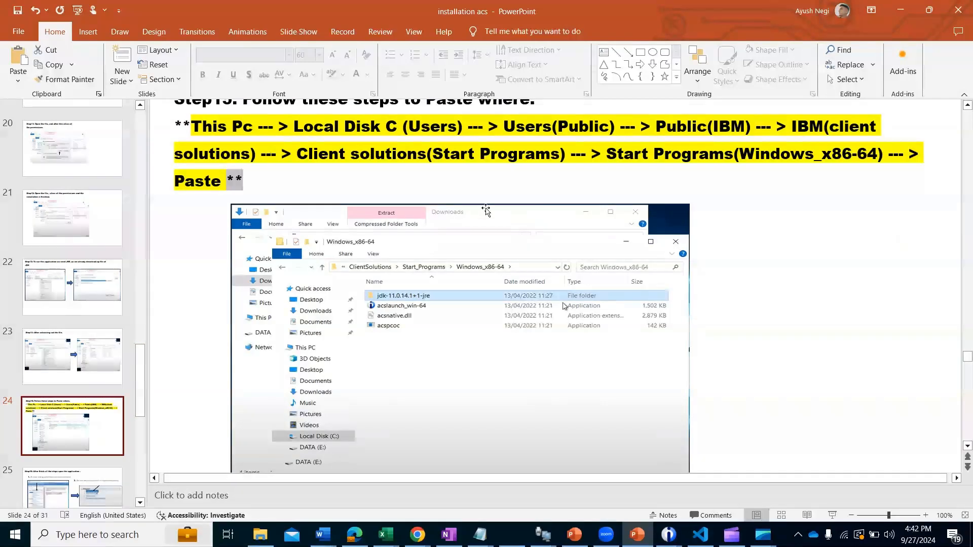
scroll(548, 192, up, 1)
click(548, 192)
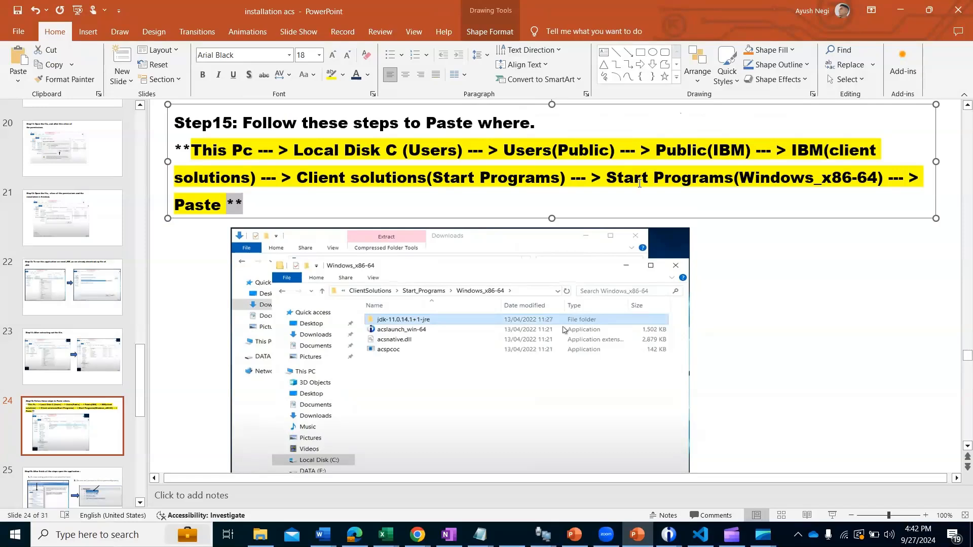
click(777, 277)
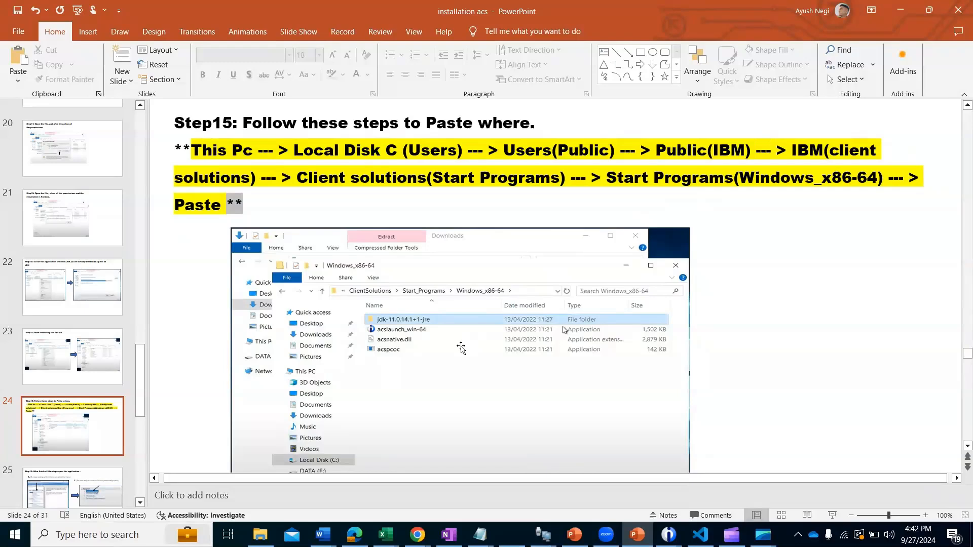
Step: Minimize the open windows and launch Access Client Solutions from the desktop
click(903, 13)
click(902, 11)
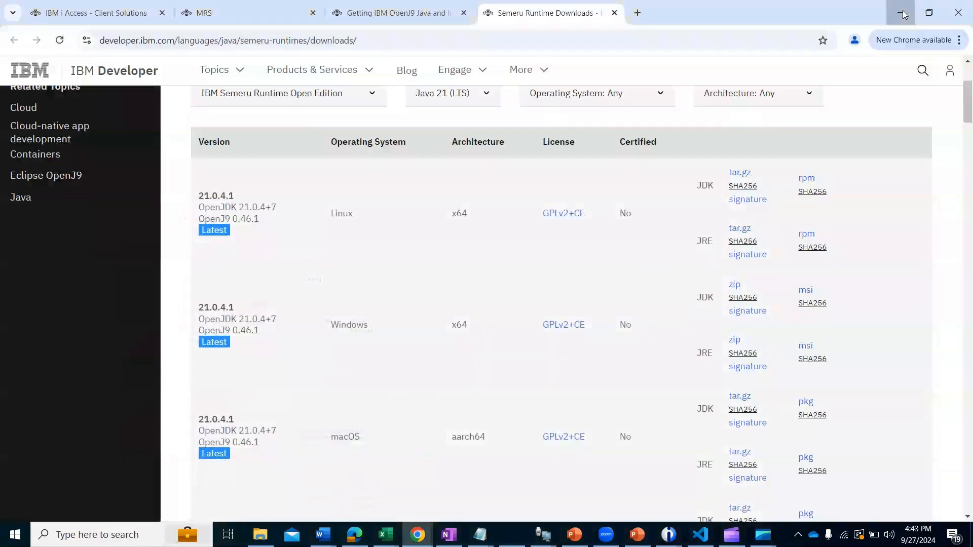
click(901, 11)
click(897, 7)
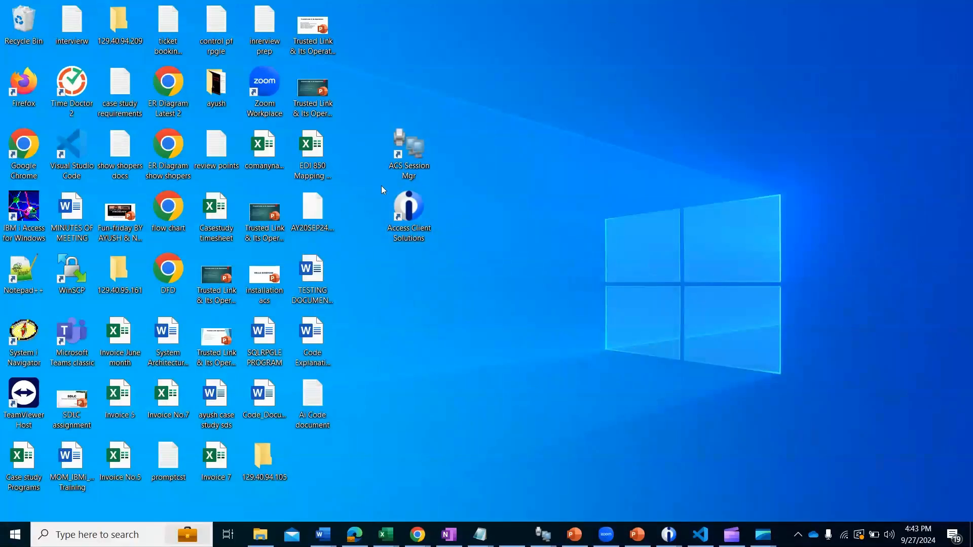
double_click(414, 203)
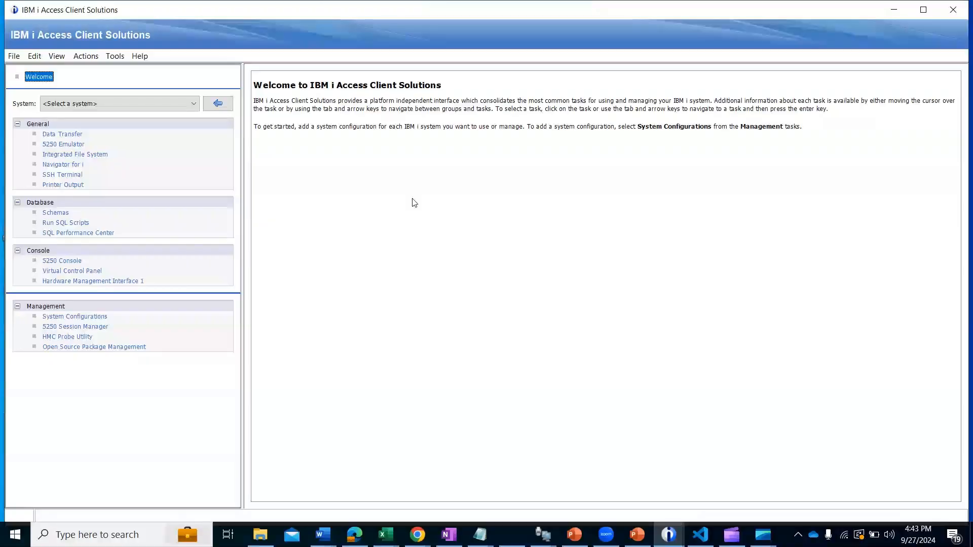
click(347, 287)
key(ctrl+a)
click(347, 287)
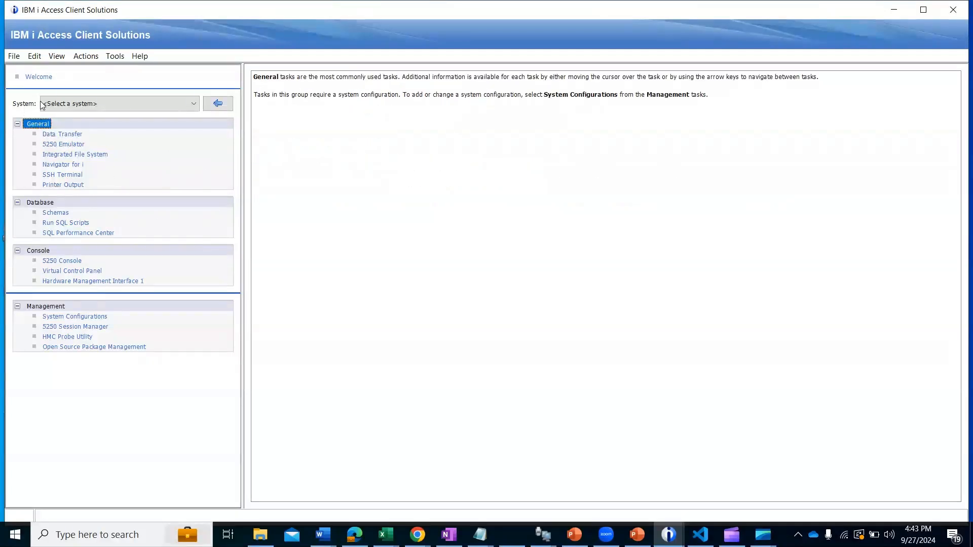
key(ctrl+a)
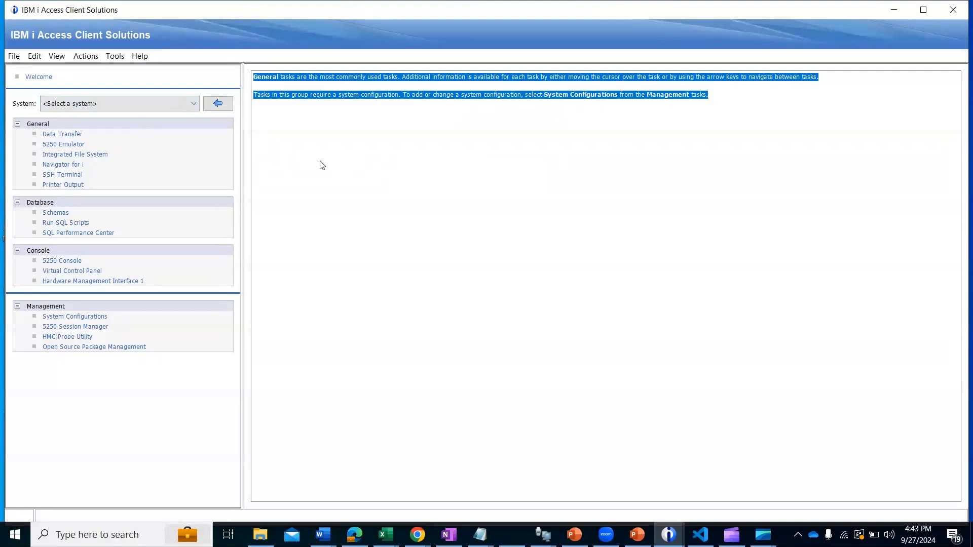
Step: Start a new system in System Configurations with system name Dell, description ibmi and group Default Group
click(193, 106)
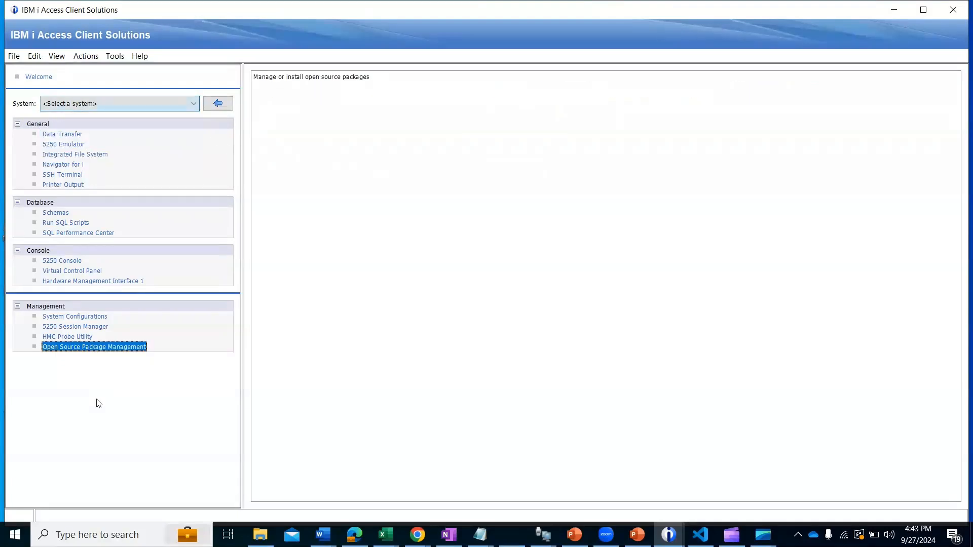
click(64, 316)
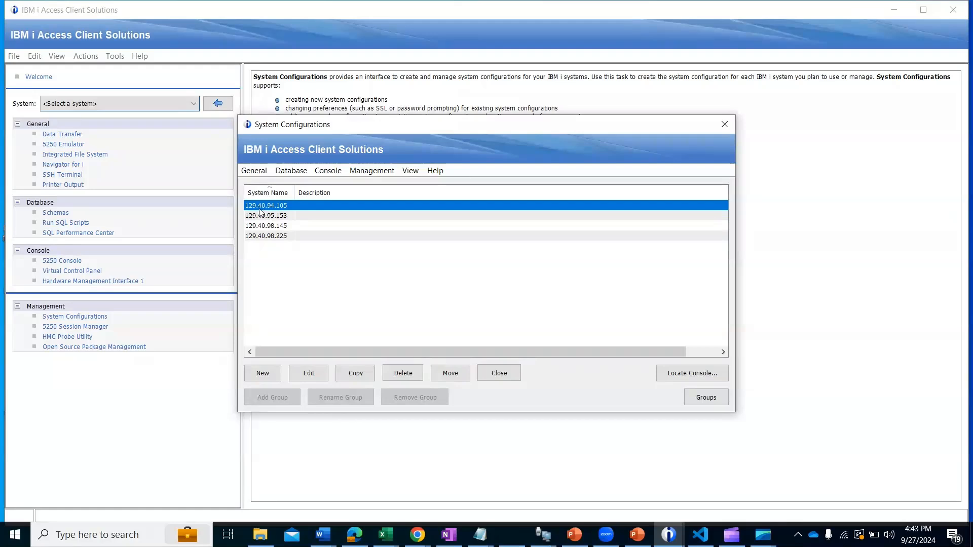
click(268, 256)
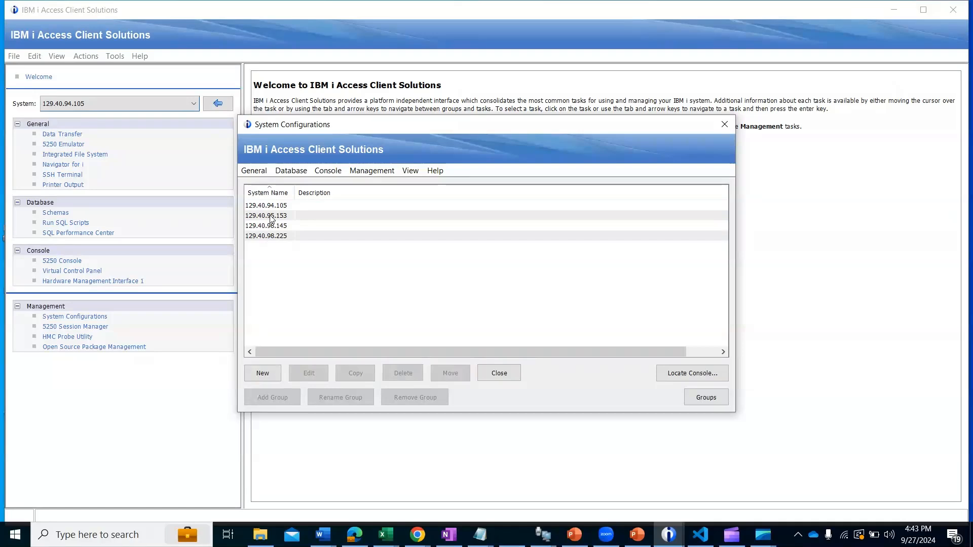
click(265, 375)
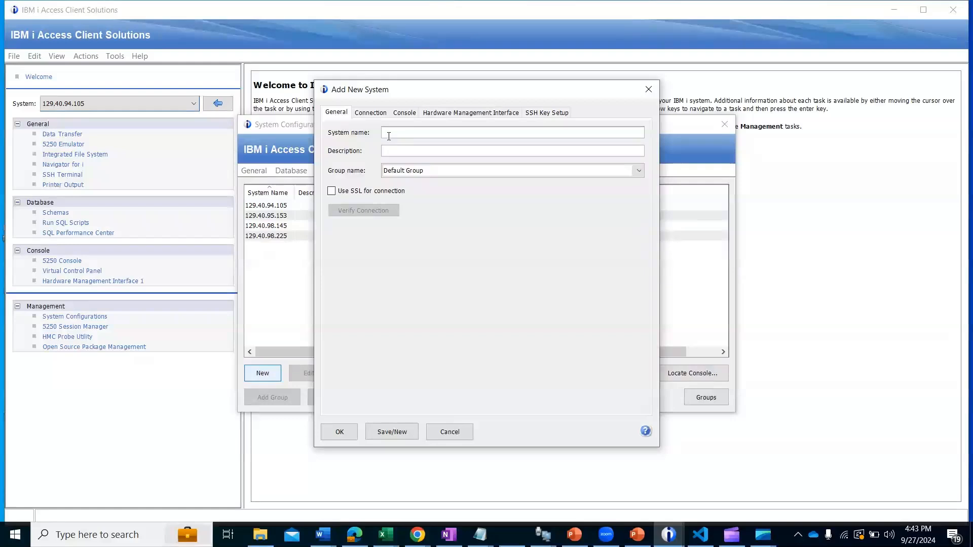
text(Dell)
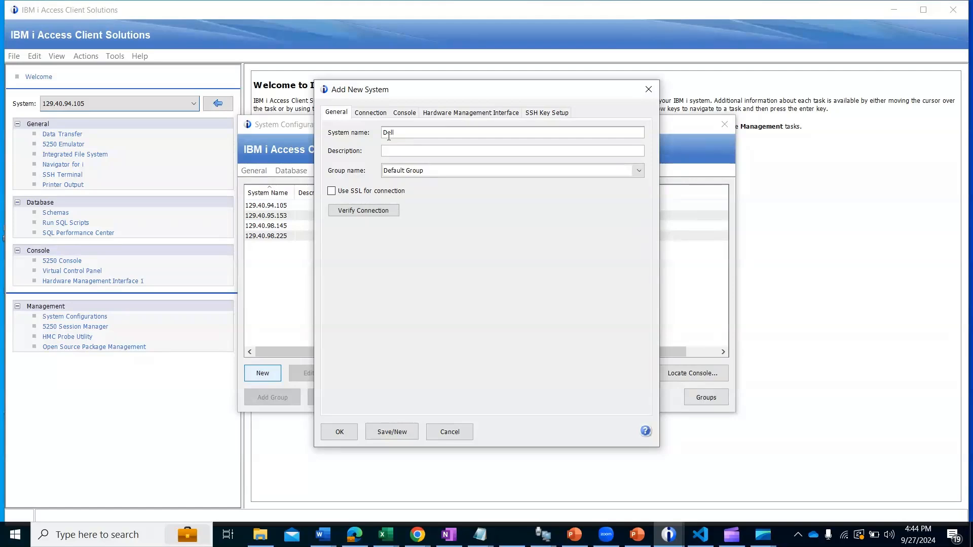
text(ibmi)
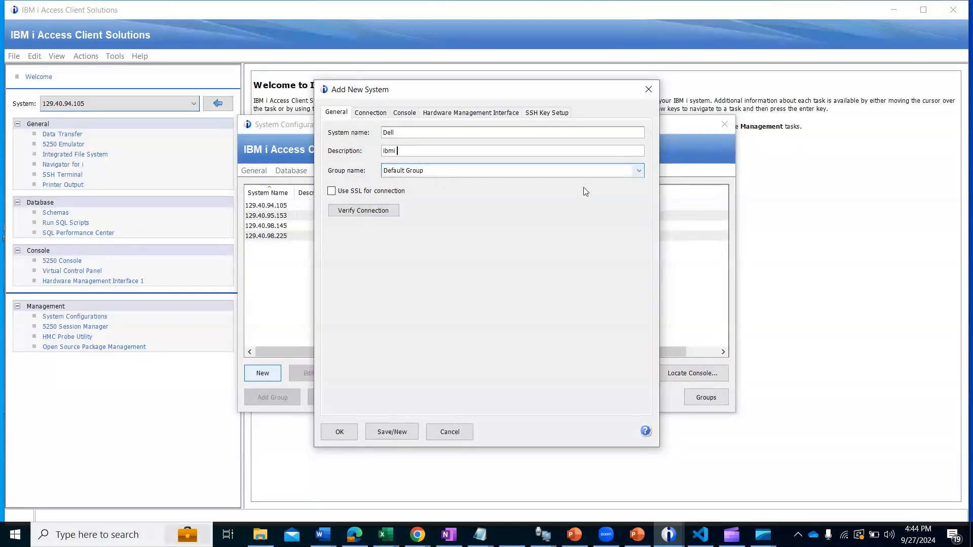
click(635, 174)
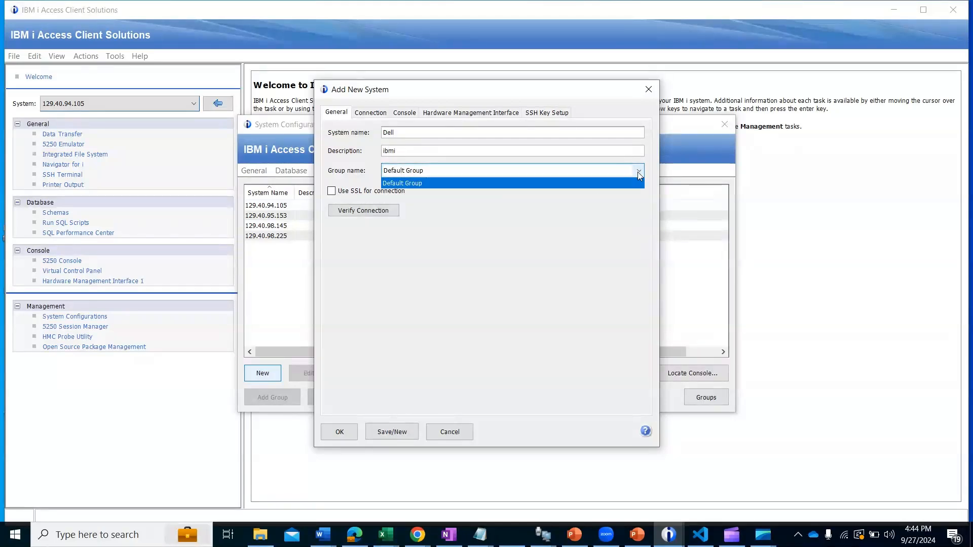
click(610, 183)
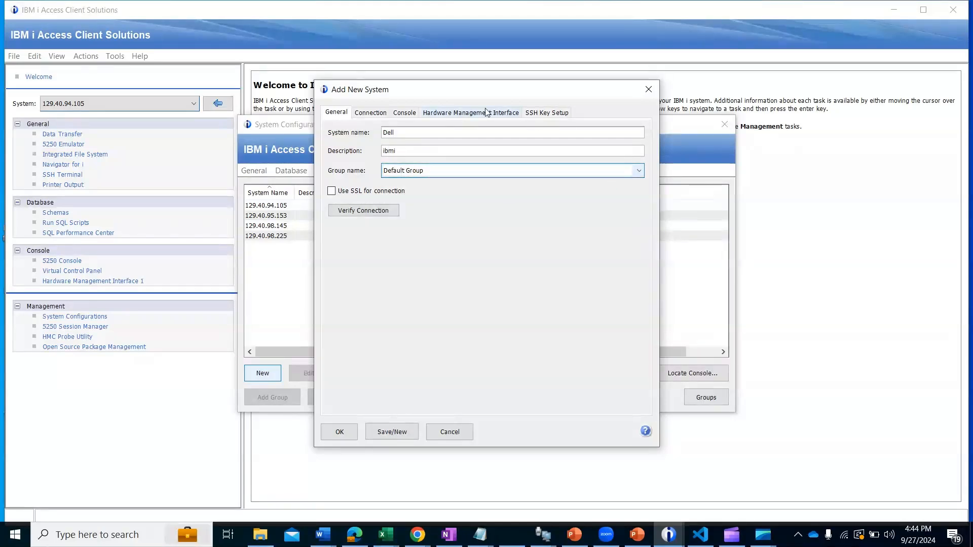
Step: Set the new system's IP address lookup frequency to Never - Specify IP address in its connection settings
click(370, 113)
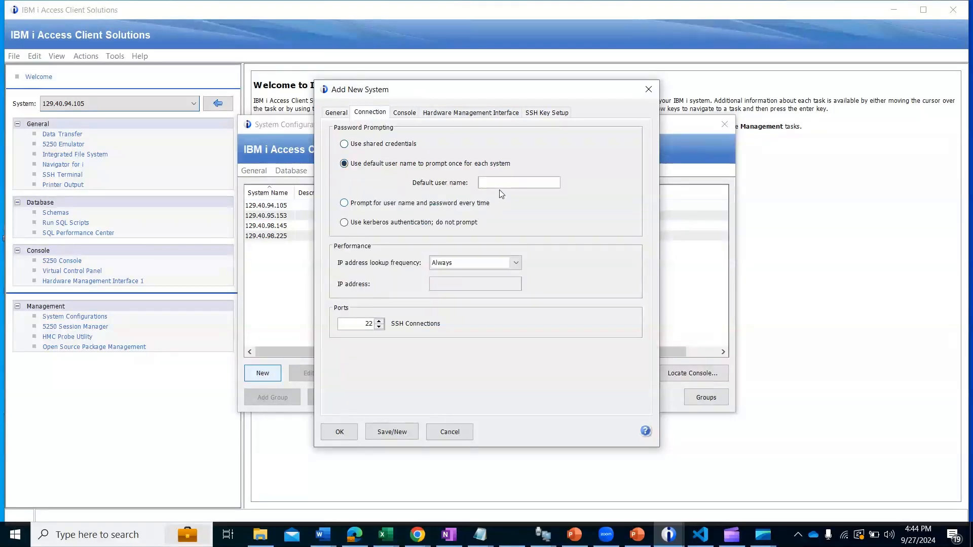
click(515, 267)
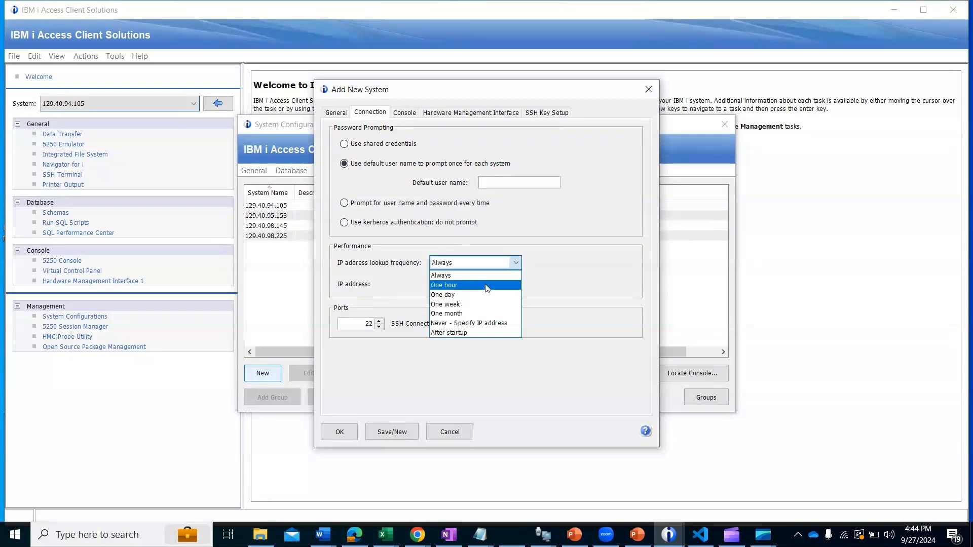
click(468, 325)
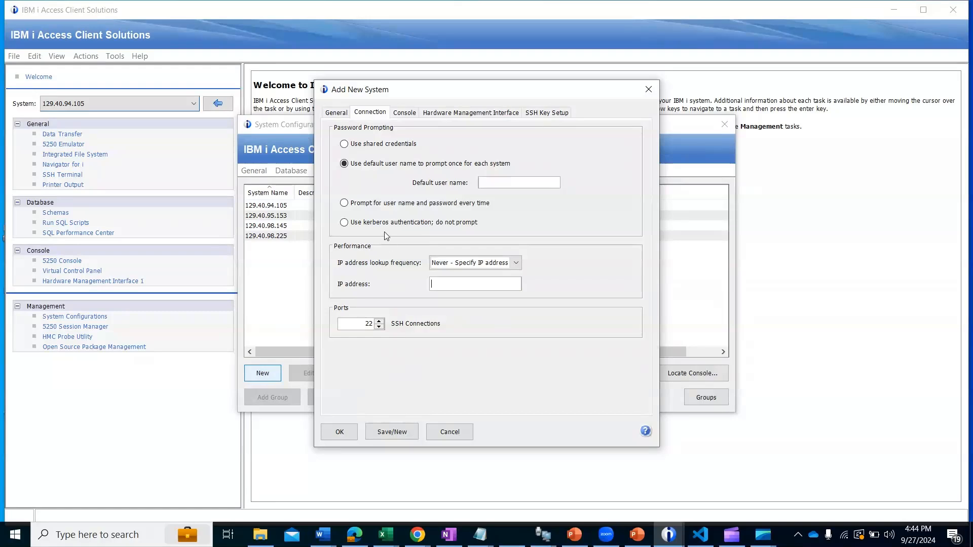
Step: Try to return to the new system's general settings with the IP address left empty
click(335, 117)
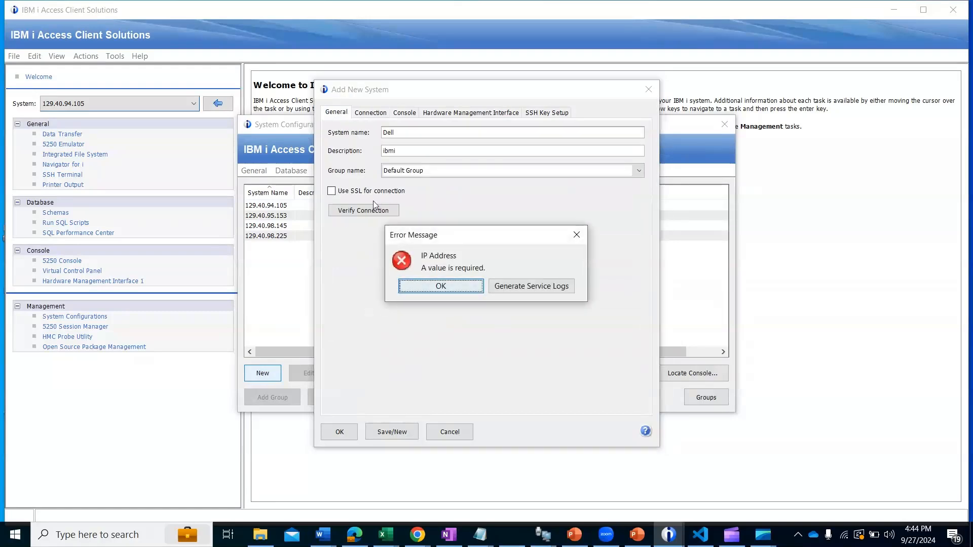
click(440, 286)
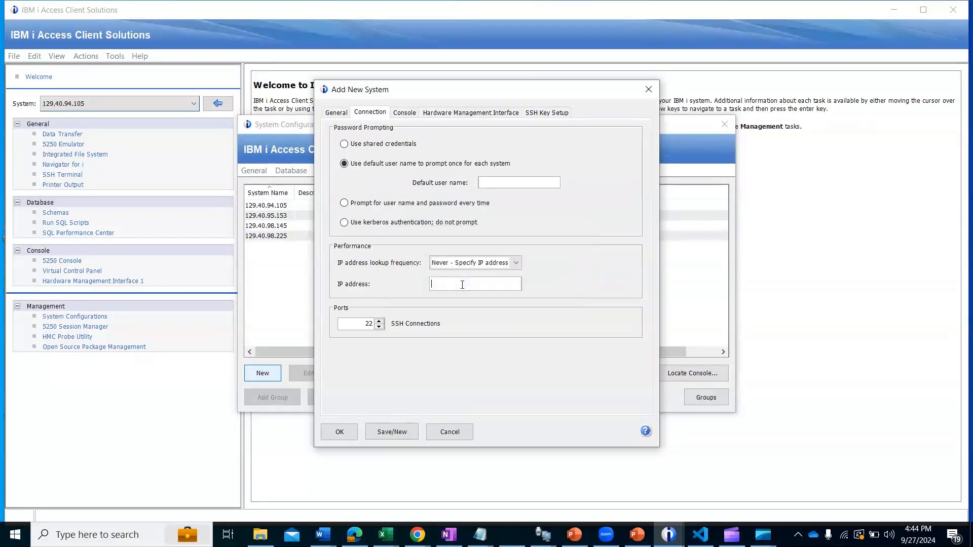
click(333, 116)
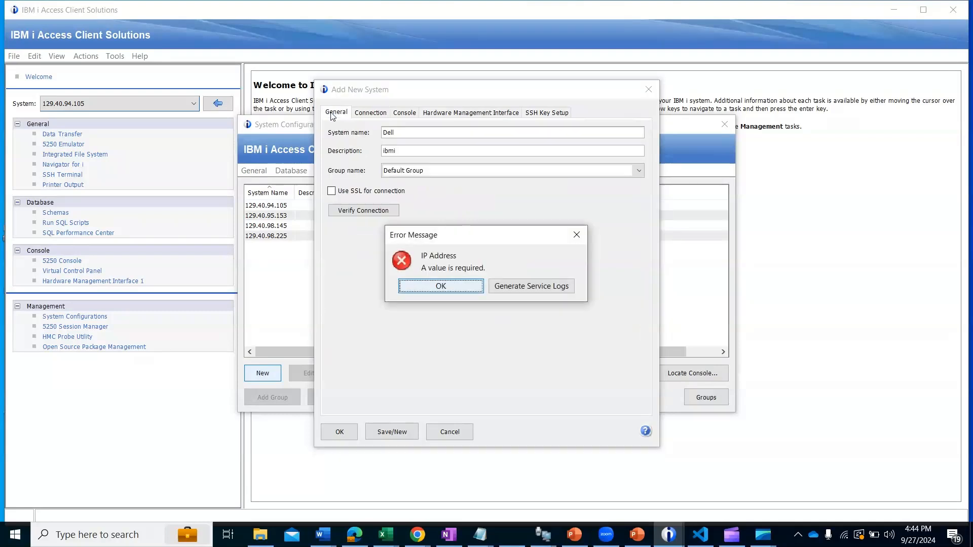
click(441, 286)
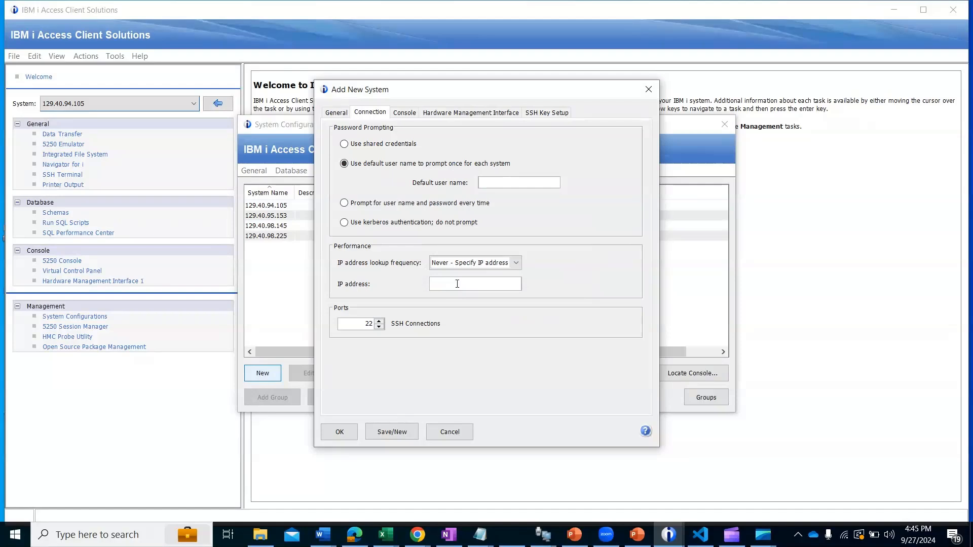
Step: Try to save the new system with lookup frequency Never - Specify IP address and IP address 192.121.7
click(484, 262)
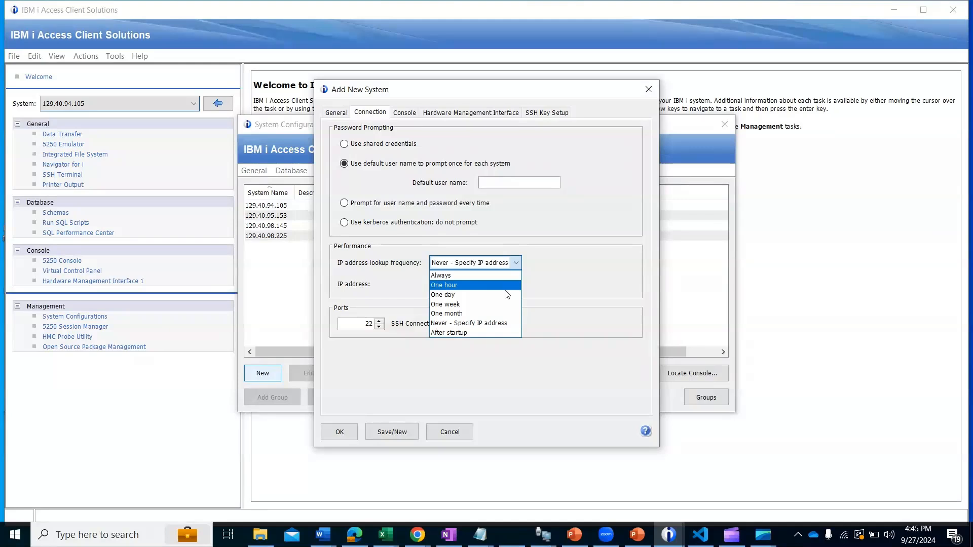
click(499, 323)
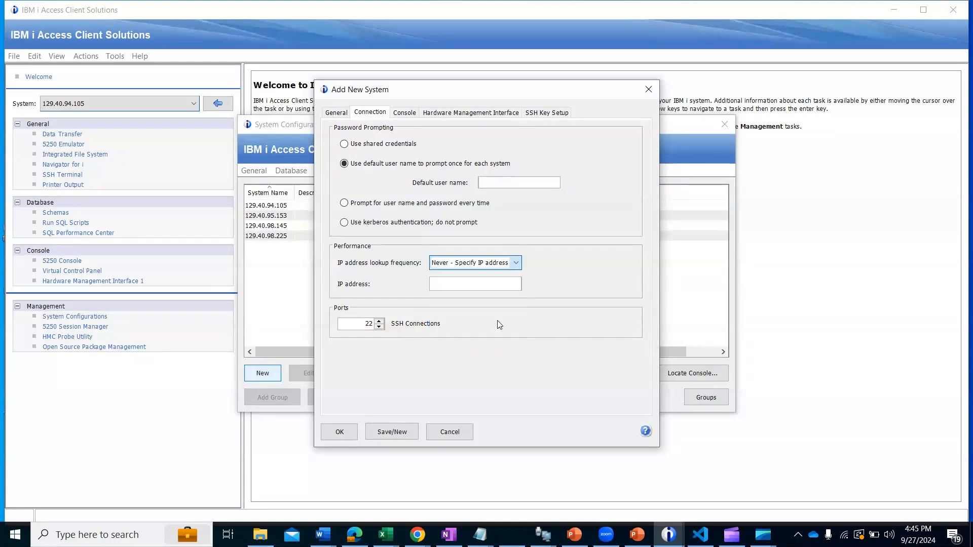
click(485, 285)
text(192.121.7)
click(339, 435)
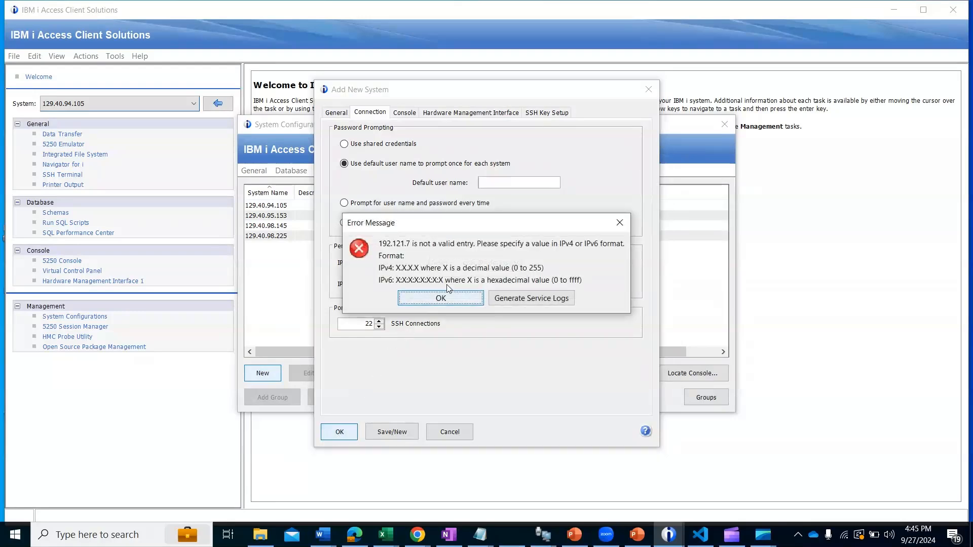
click(447, 298)
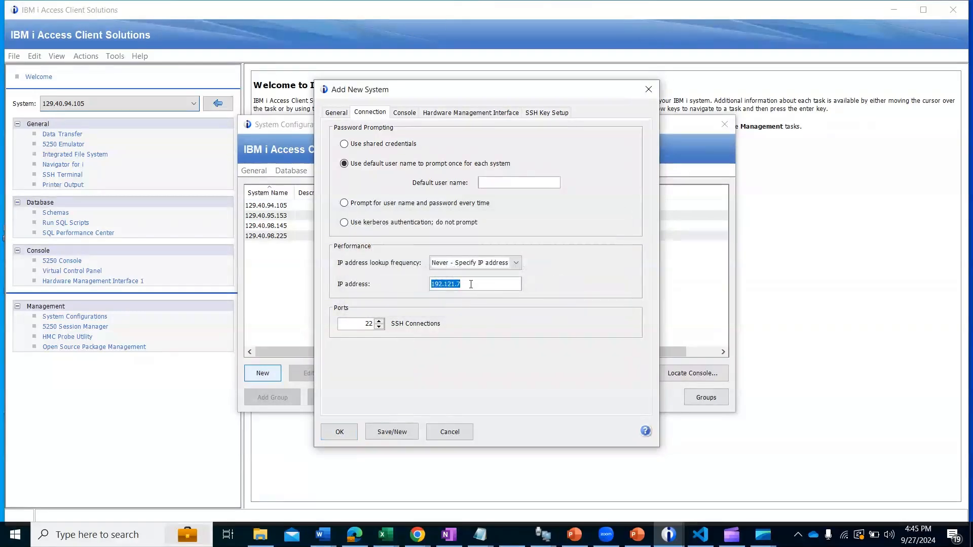
Step: Discard the new system without saving it and close System Configurations
click(471, 285)
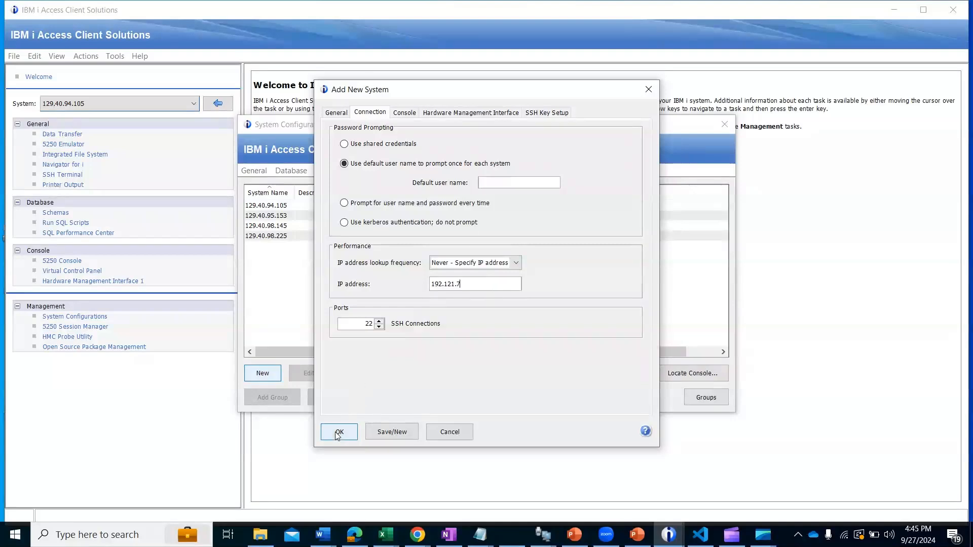
click(648, 89)
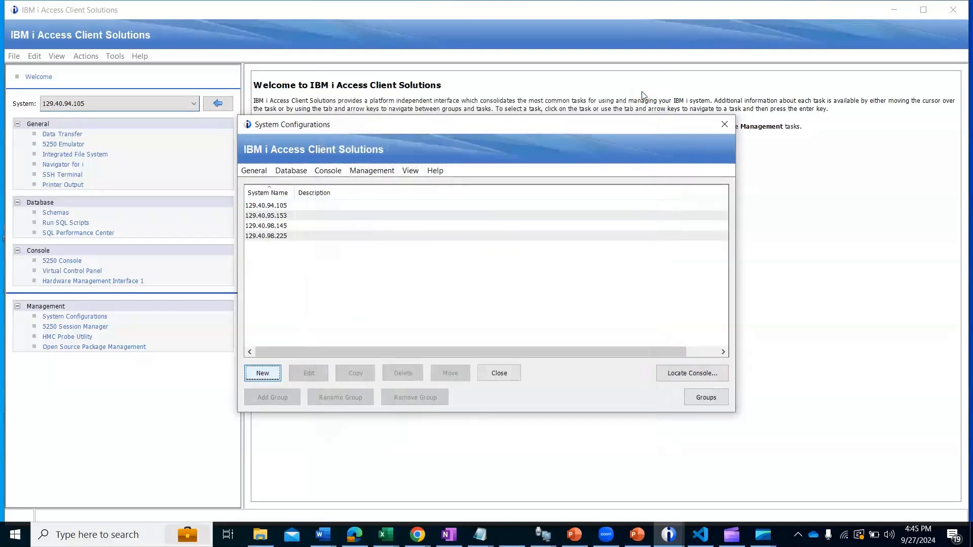
click(259, 237)
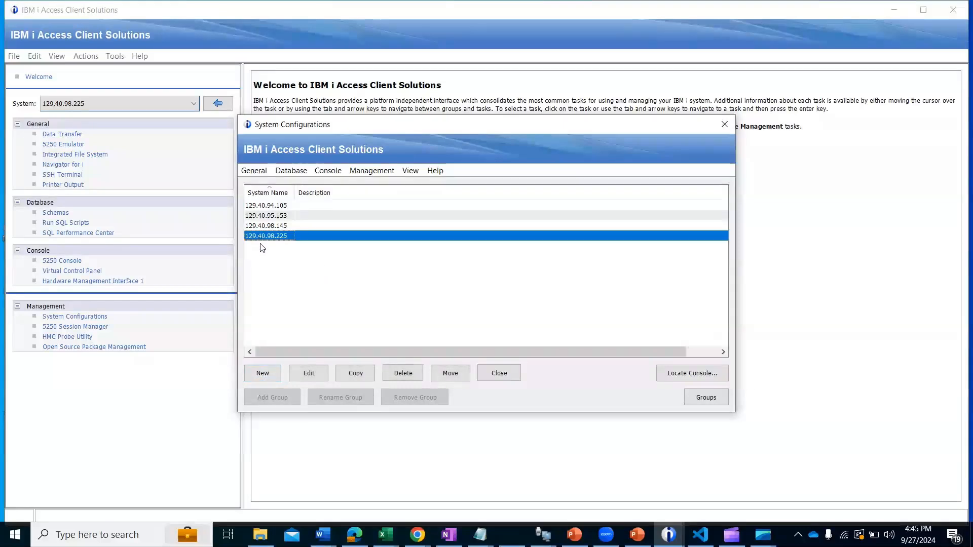
click(262, 247)
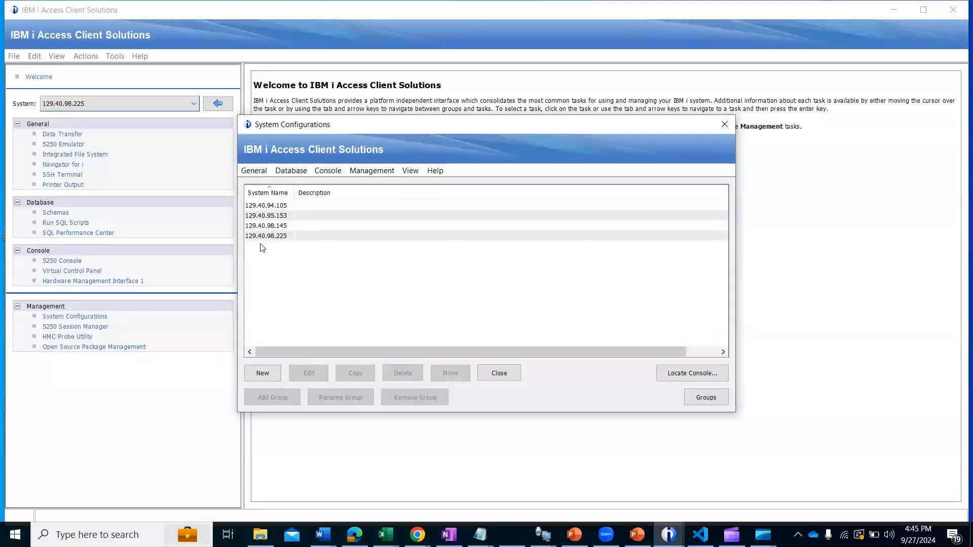
click(724, 124)
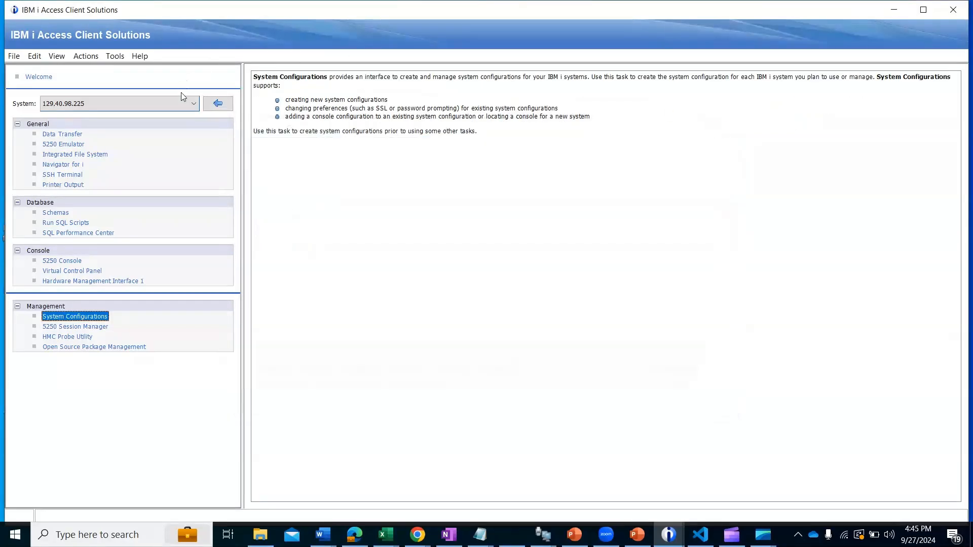
Step: Choose system 129.40.94.105, start the 5250 Emulator for it and bring its session B window forward
click(194, 100)
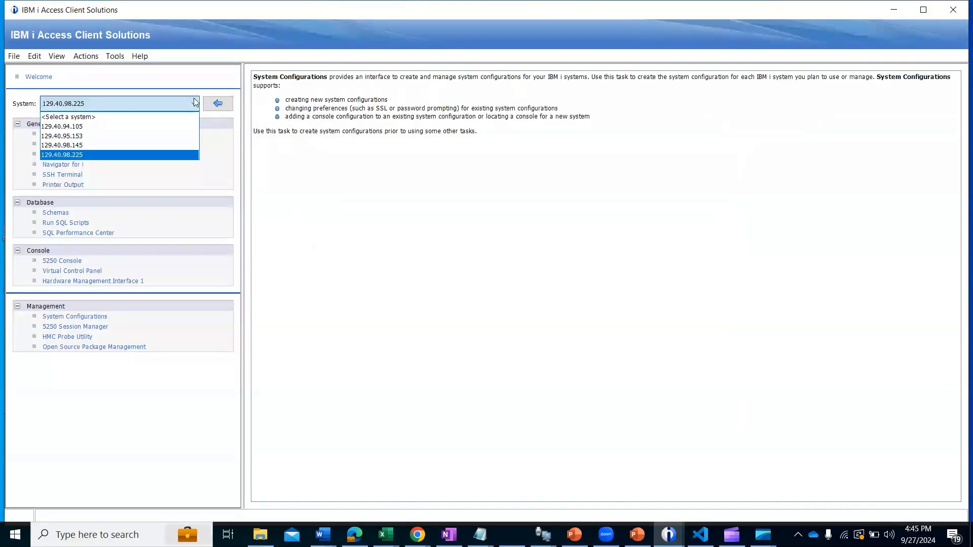
click(80, 127)
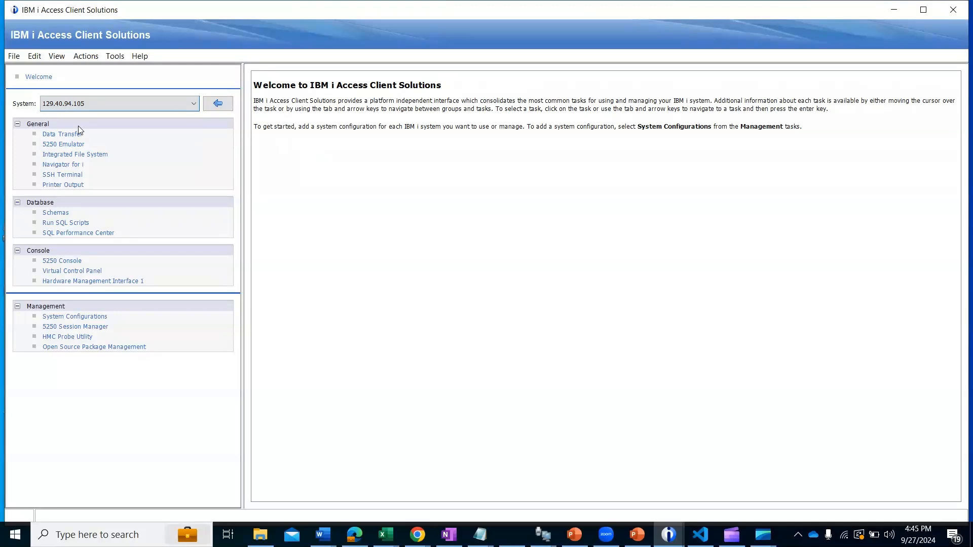
click(76, 145)
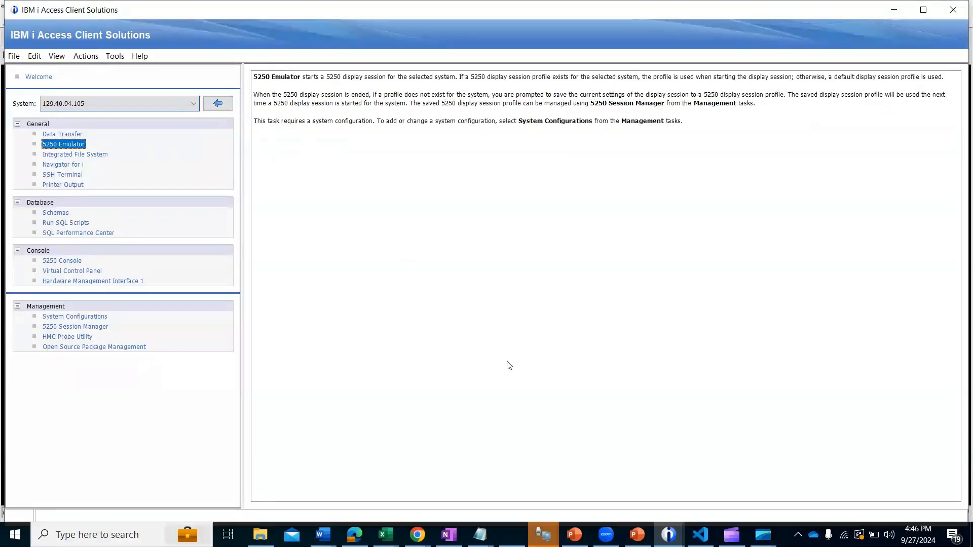
mouse_move(543, 534)
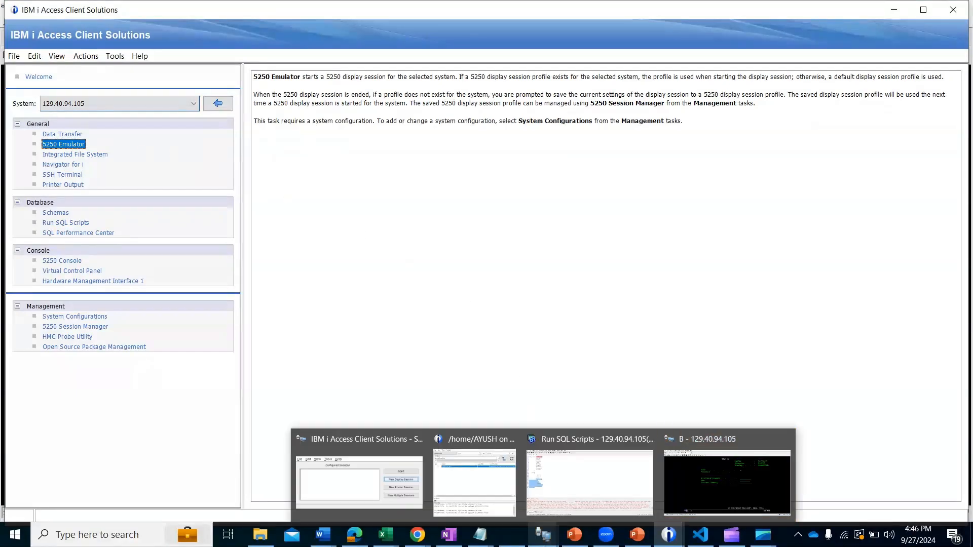
click(730, 465)
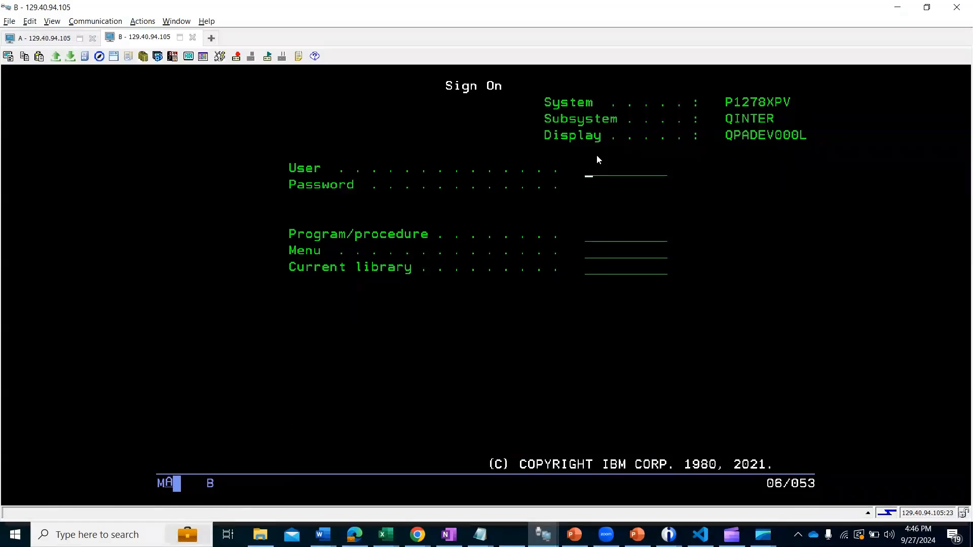
Step: Sign on to the 5250 session with the user name and password and continue to the IBM i Main Menu
text(AYUSH)
key(Tab)
text(*******)
key(Return)
key(Return)
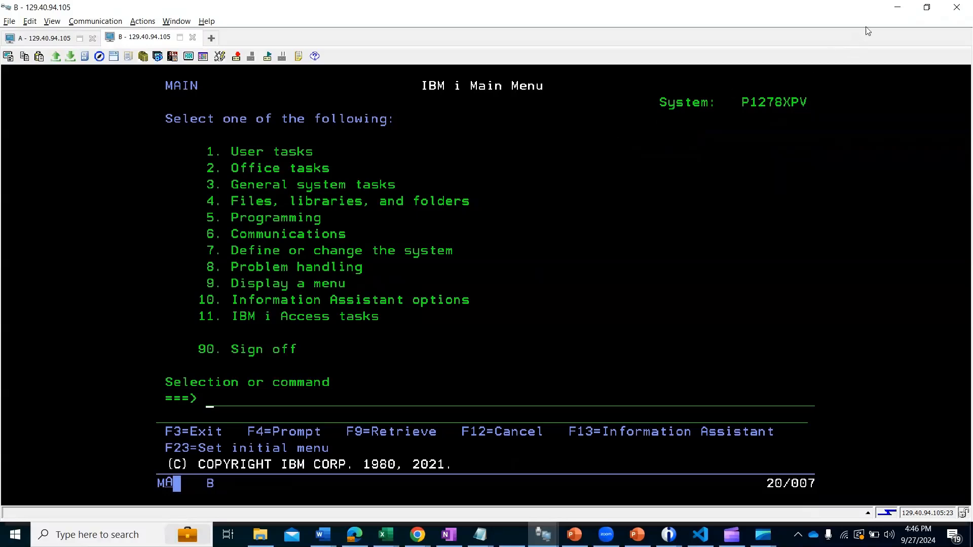
Step: Minimize the emulator session and the Access Client Solutions window to show the desktop
click(897, 7)
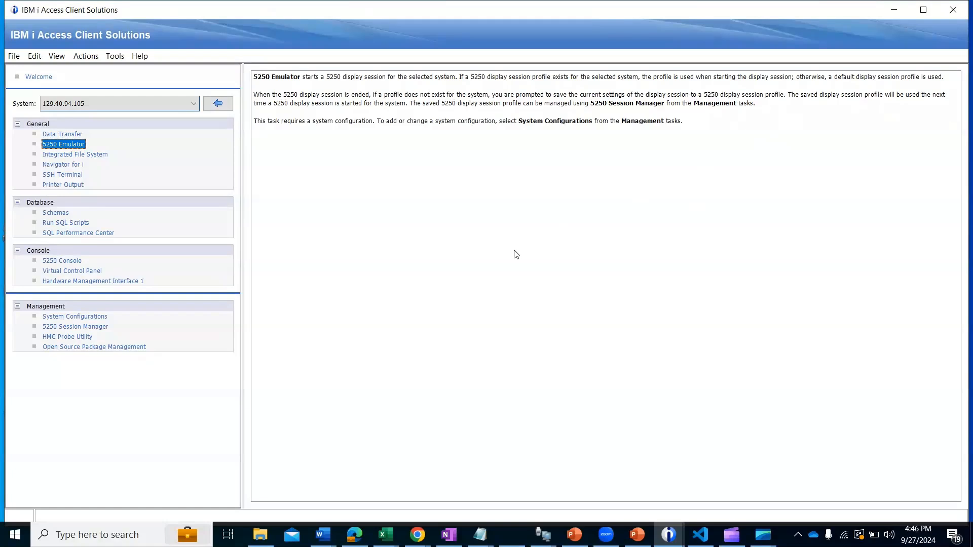
click(894, 9)
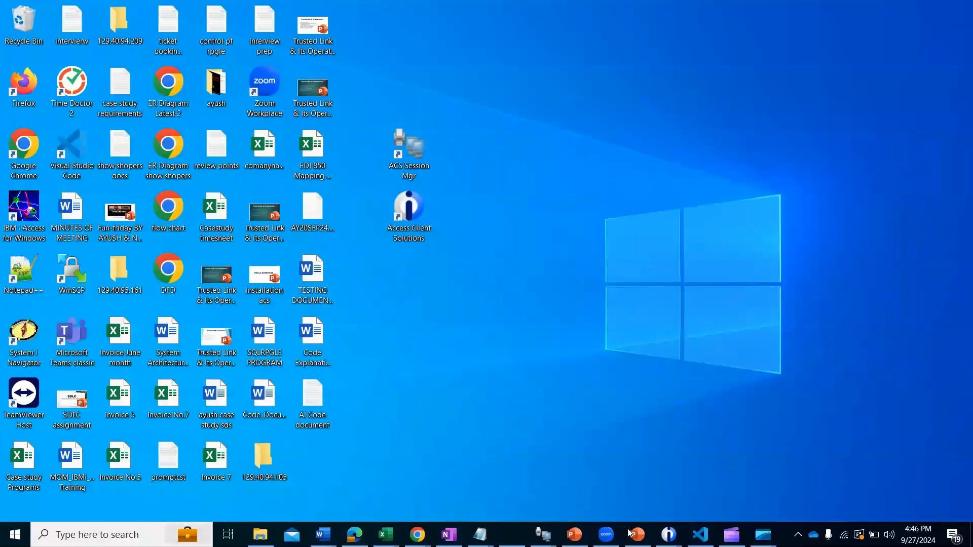
mouse_move(731, 535)
click(744, 476)
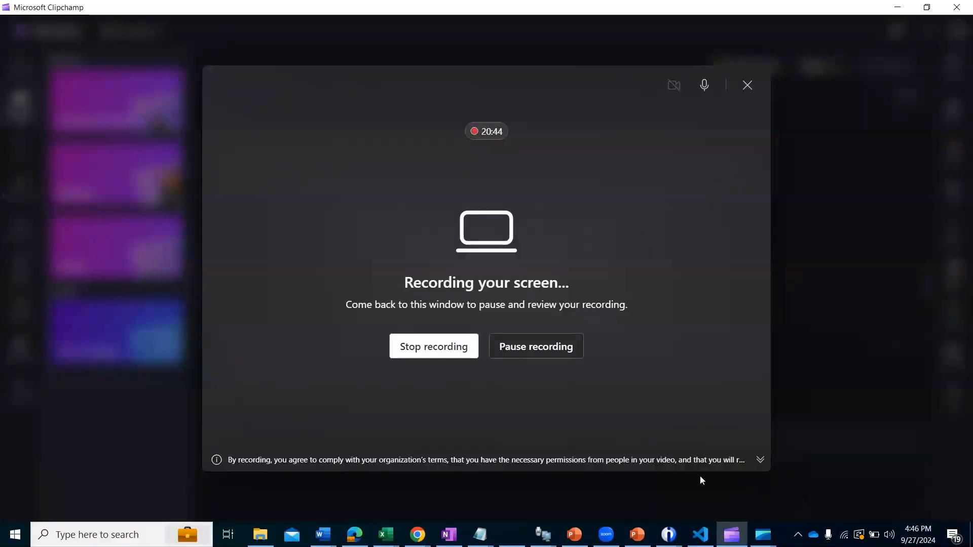